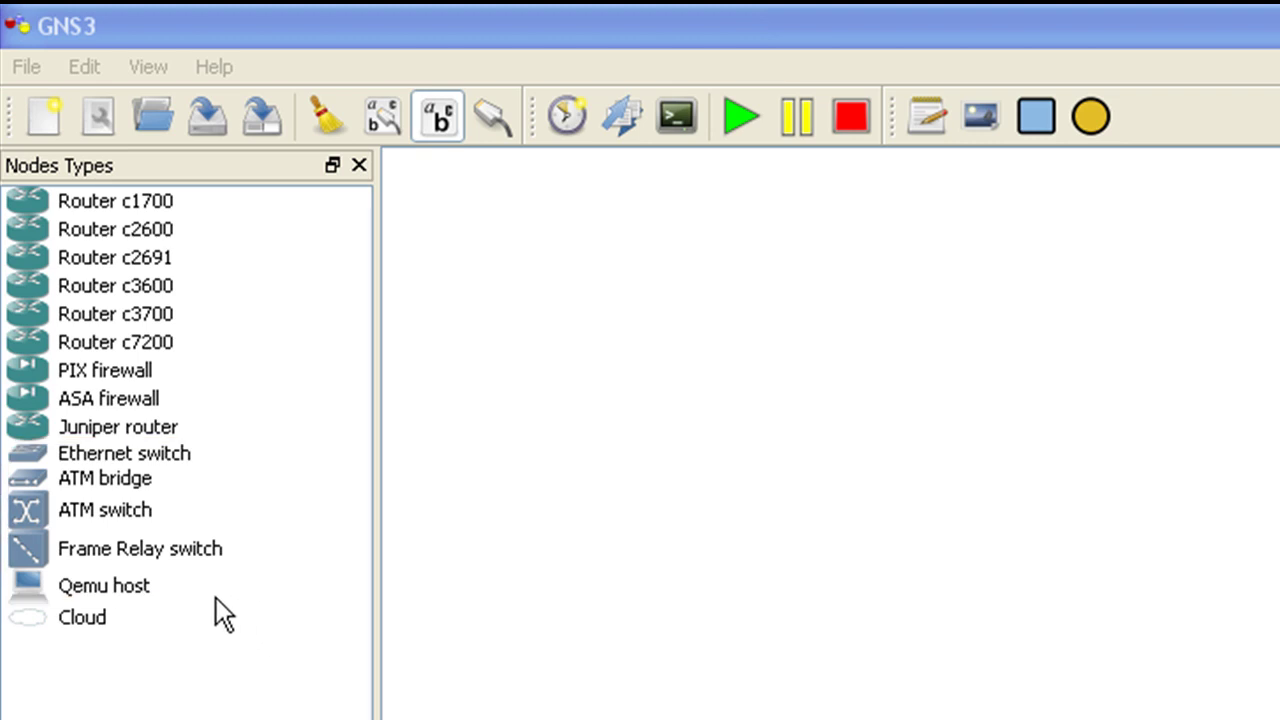
- Place a Frame Relay switch, FR1, on the canvas
{"action": "left_click", "coordinate": [32, 545]}
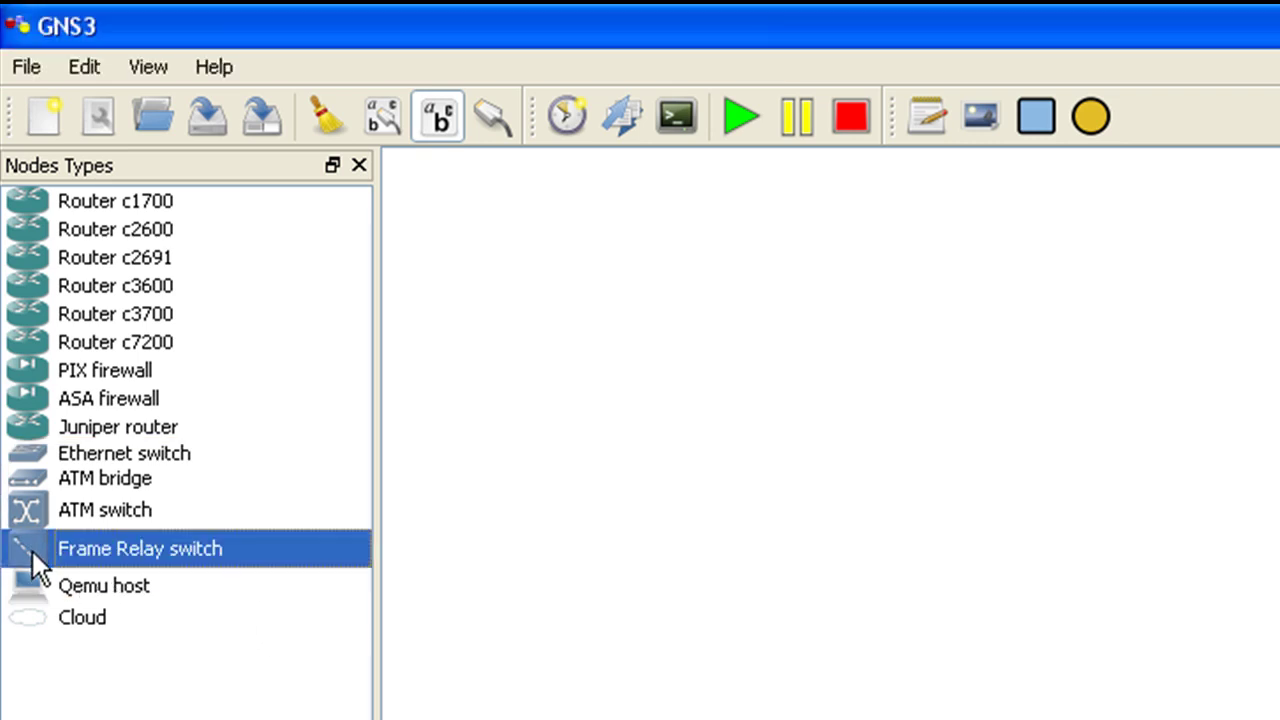
{"action": "left_click_drag", "start_coordinate": [31, 548], "coordinate": [1131, 556]}
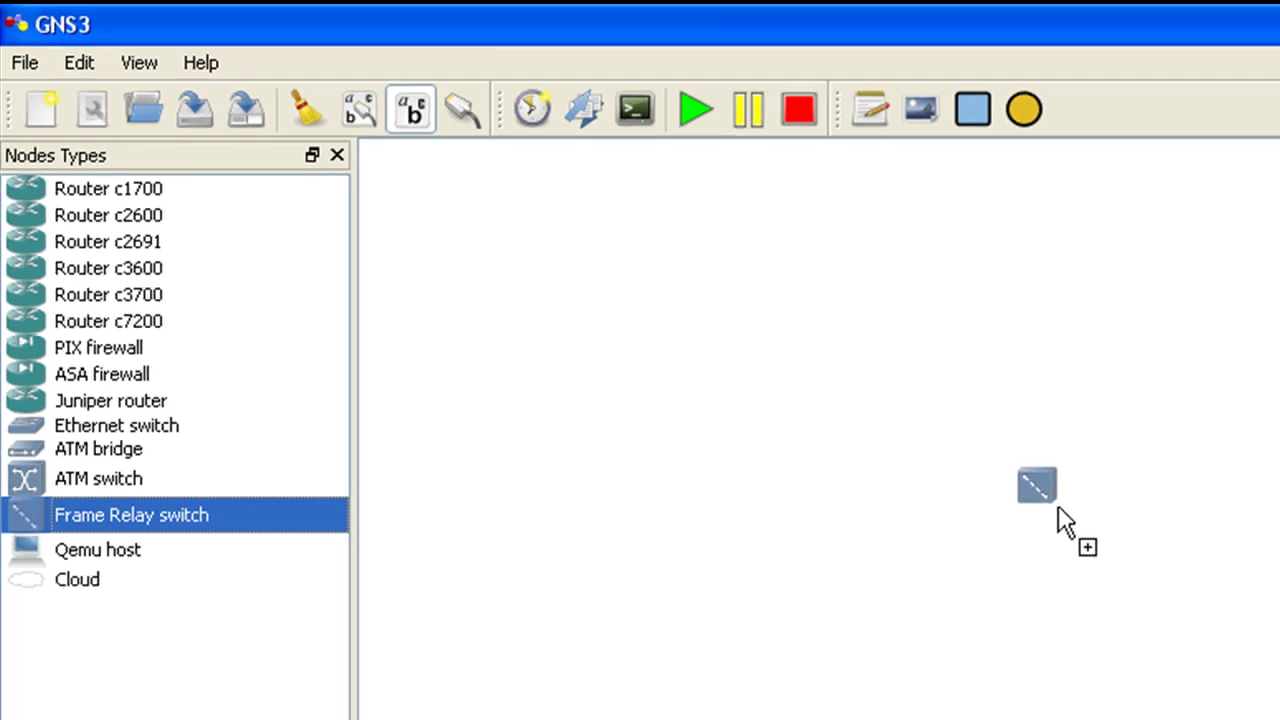
{"action": "left_click_drag", "start_coordinate": [1058, 507], "coordinate": [1060, 507]}
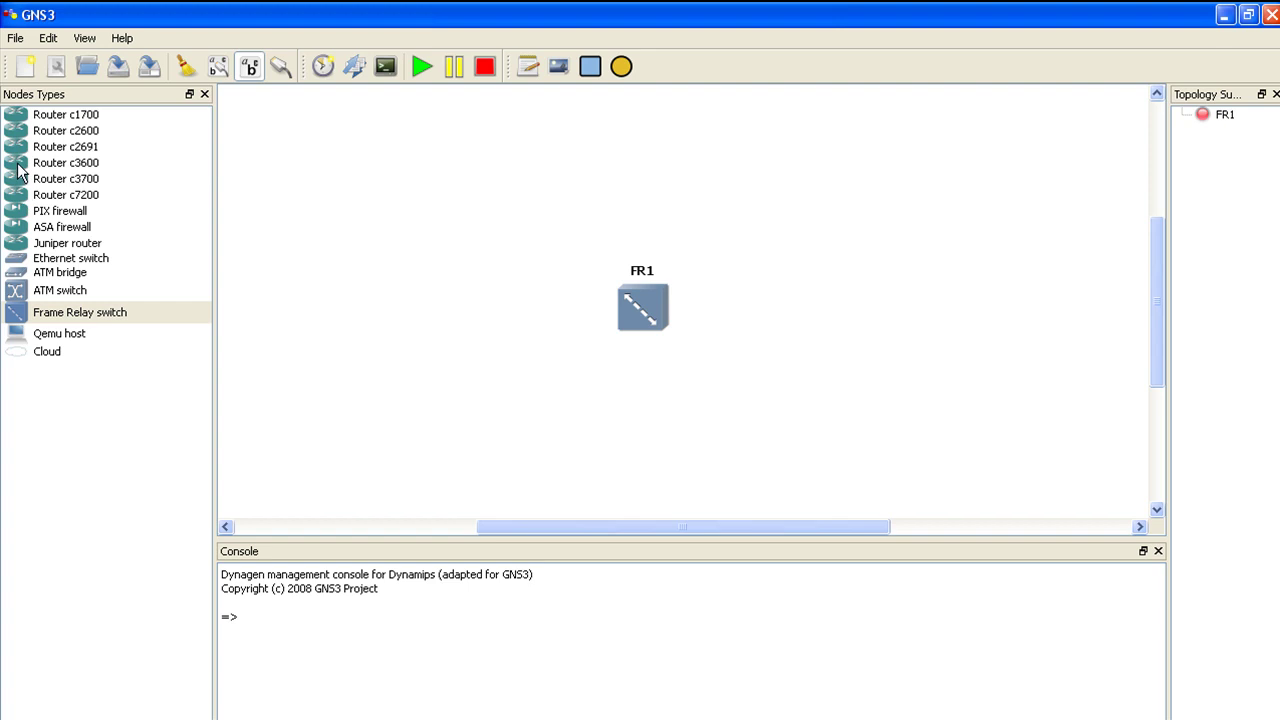
- Add c3600 router R1, set its console port to 2001, and move it above FR1
{"action": "left_click_drag", "start_coordinate": [18, 170], "coordinate": [454, 262]}
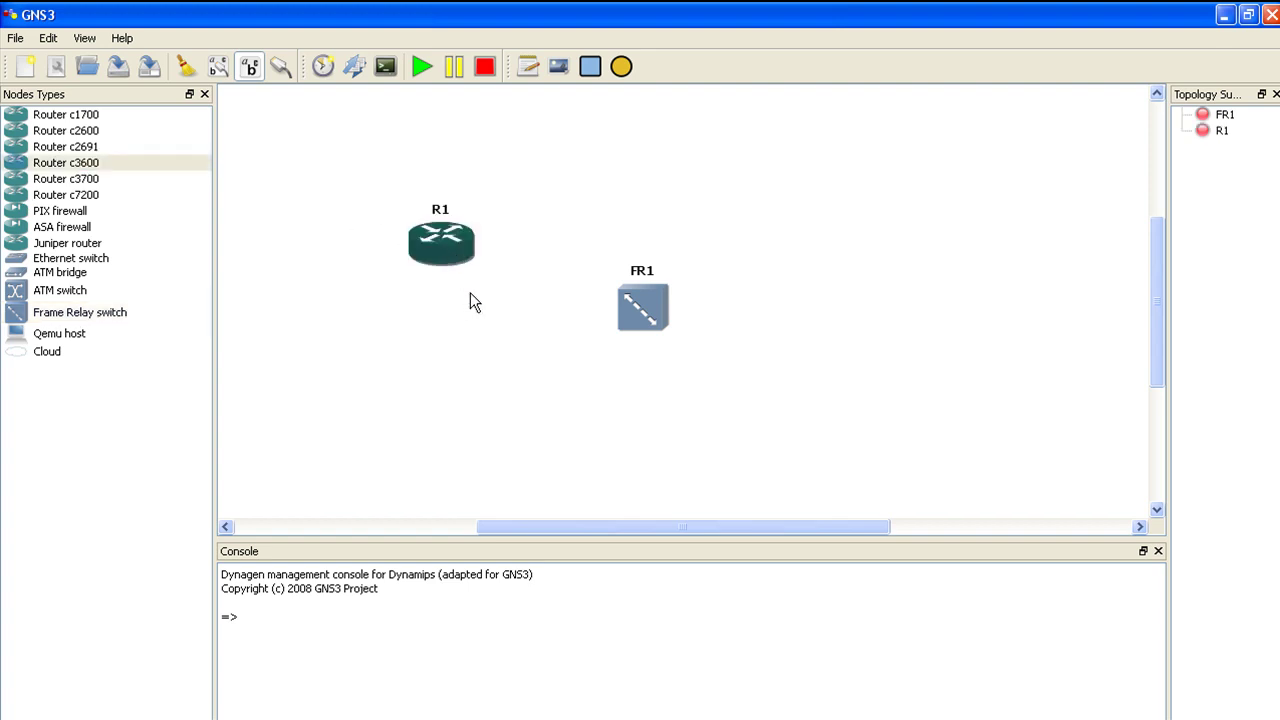
{"action": "right_click", "coordinate": [447, 253]}
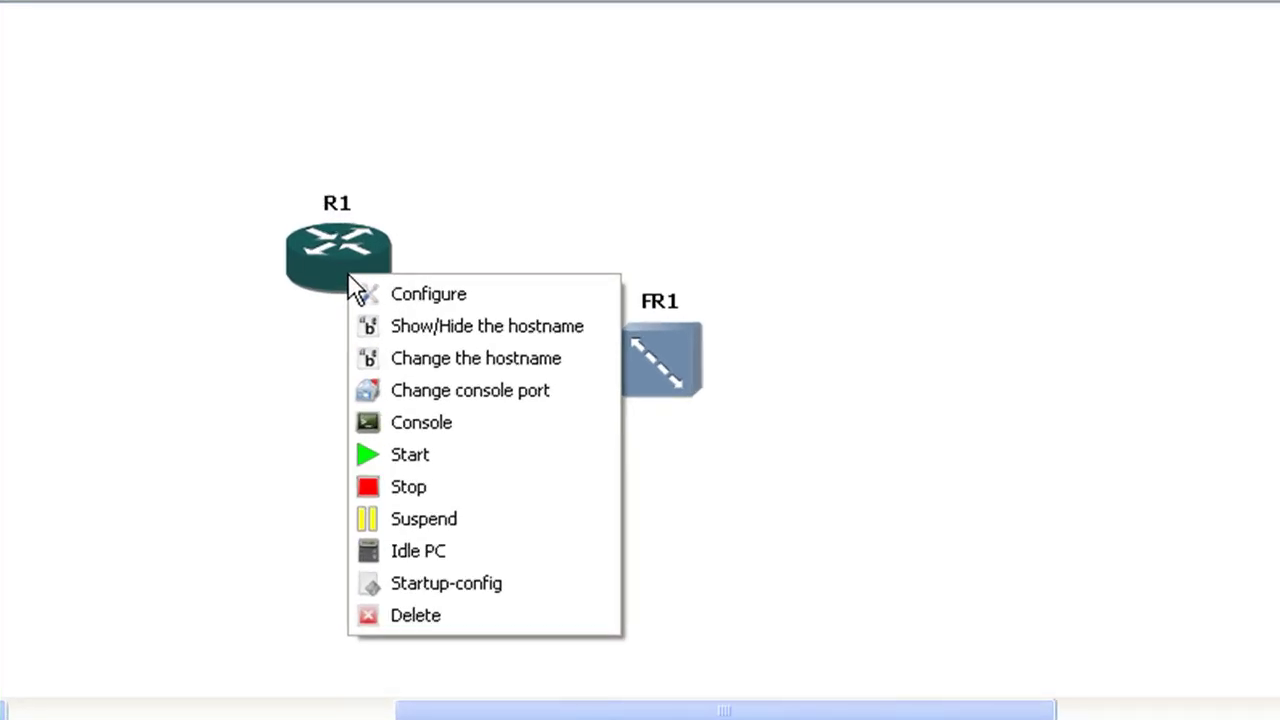
{"action": "left_click", "coordinate": [458, 421]}
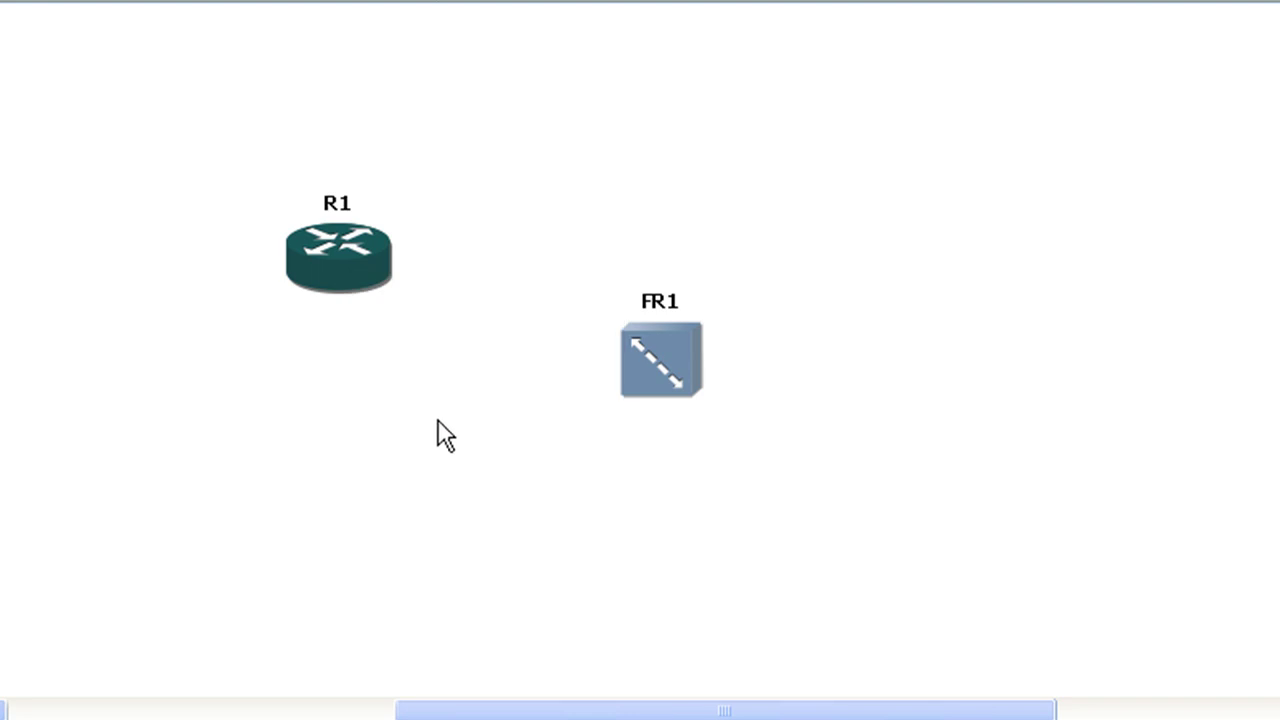
{"action": "right_click", "coordinate": [353, 270]}
{"action": "left_click", "coordinate": [470, 387]}
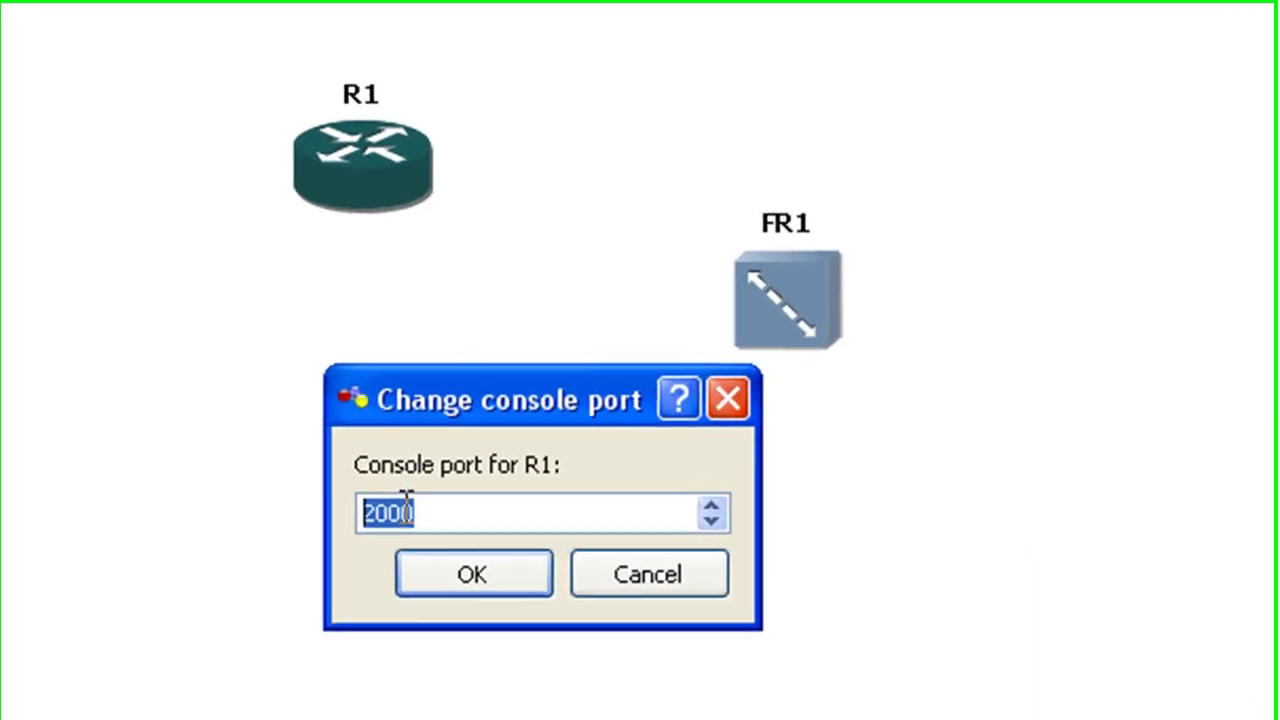
{"action": "left_click_drag", "start_coordinate": [368, 519], "coordinate": [401, 519]}
{"action": "type", "text": "1"}
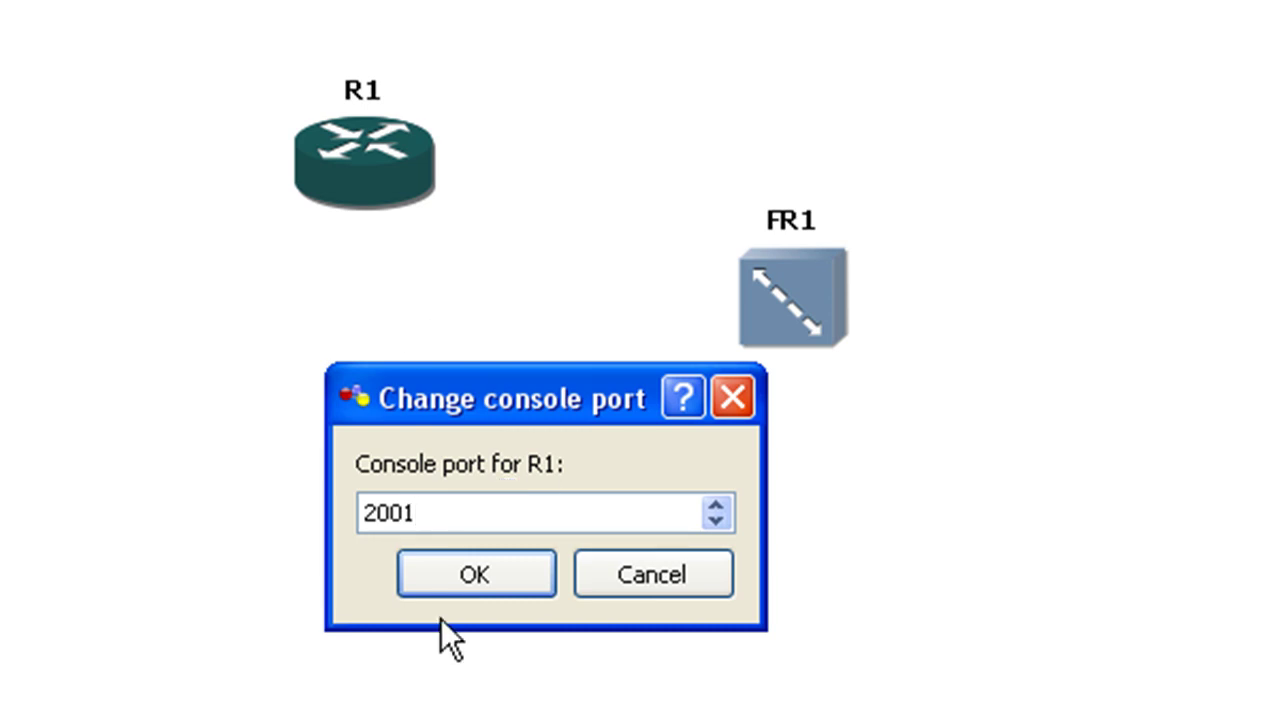
{"action": "left_click", "coordinate": [491, 579]}
{"action": "left_click_drag", "start_coordinate": [349, 299], "coordinate": [564, 199]}
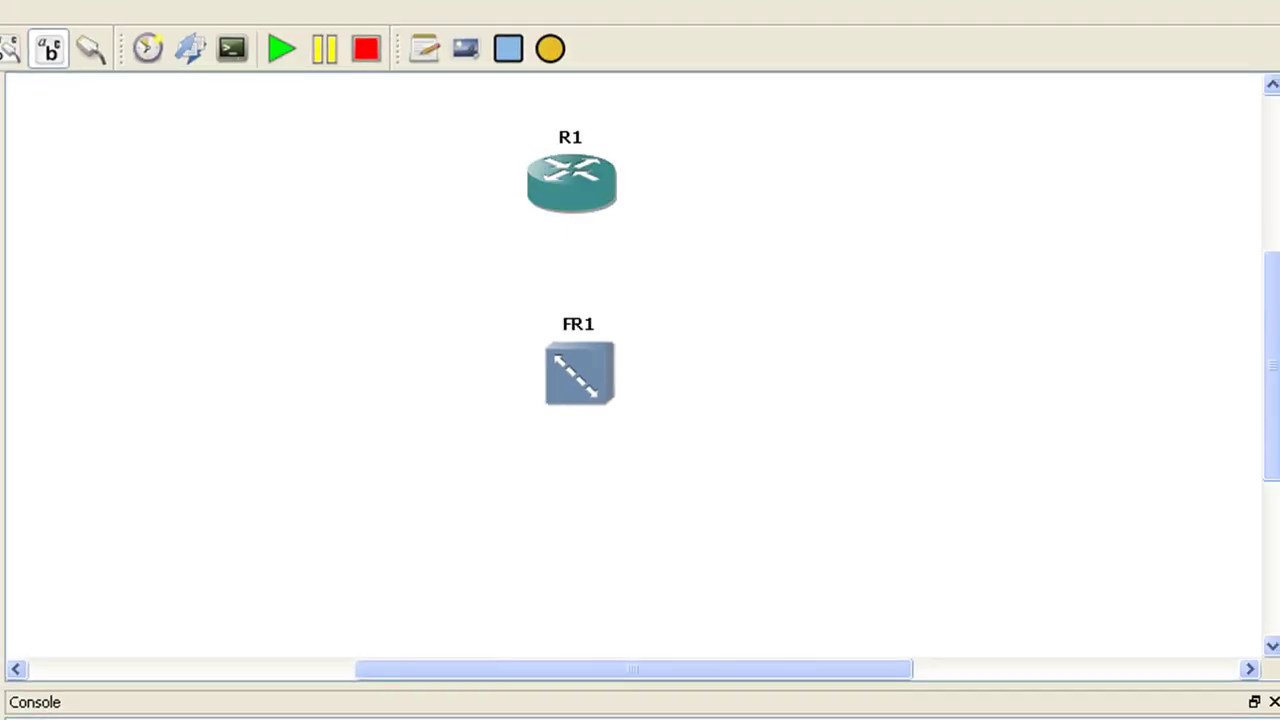
- Add router R2 with console port 2002, then router R3 below right of FR1
{"action": "left_click_drag", "start_coordinate": [145, 355], "coordinate": [366, 471]}
{"action": "right_click", "coordinate": [387, 478]}
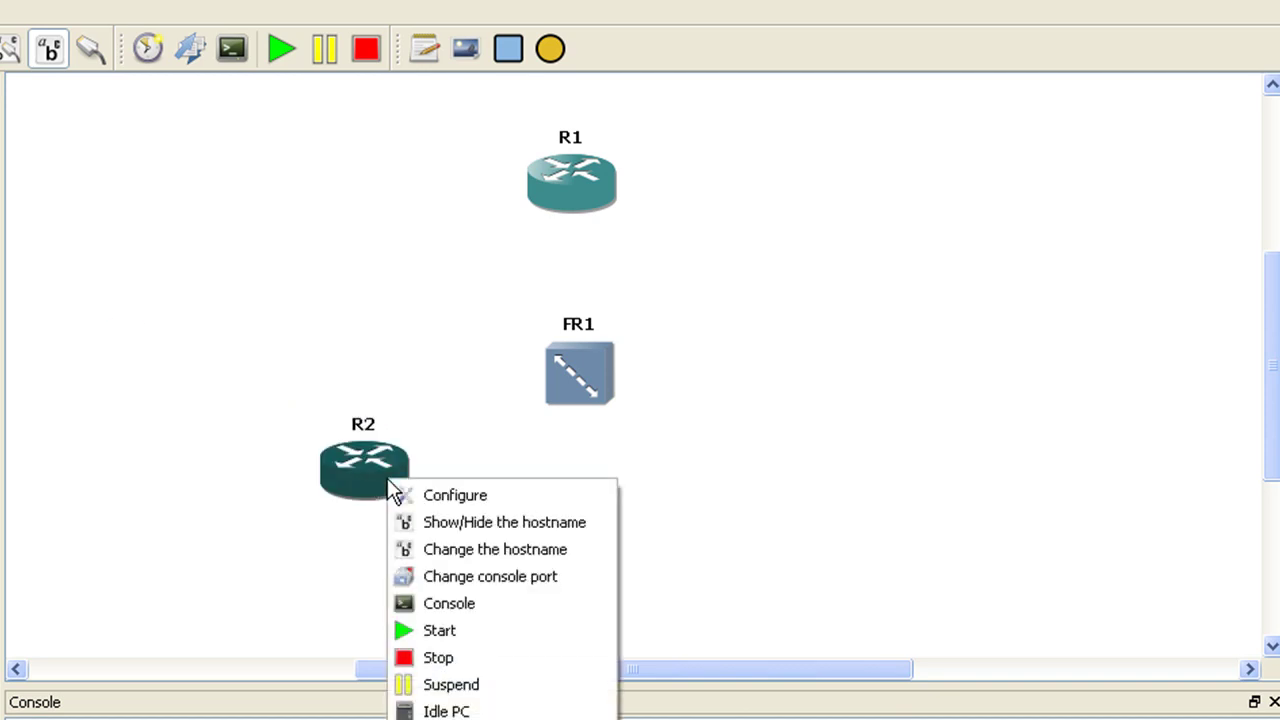
{"action": "left_click", "coordinate": [514, 578]}
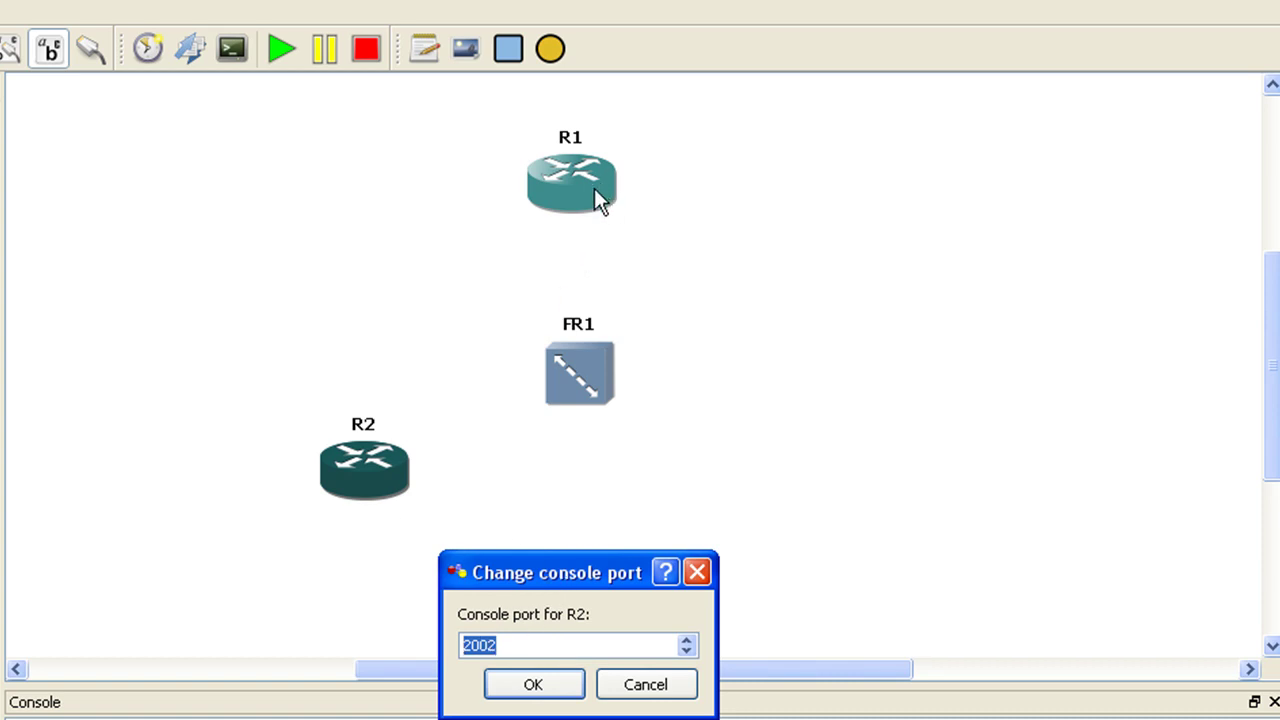
{"action": "left_click", "coordinate": [533, 687]}
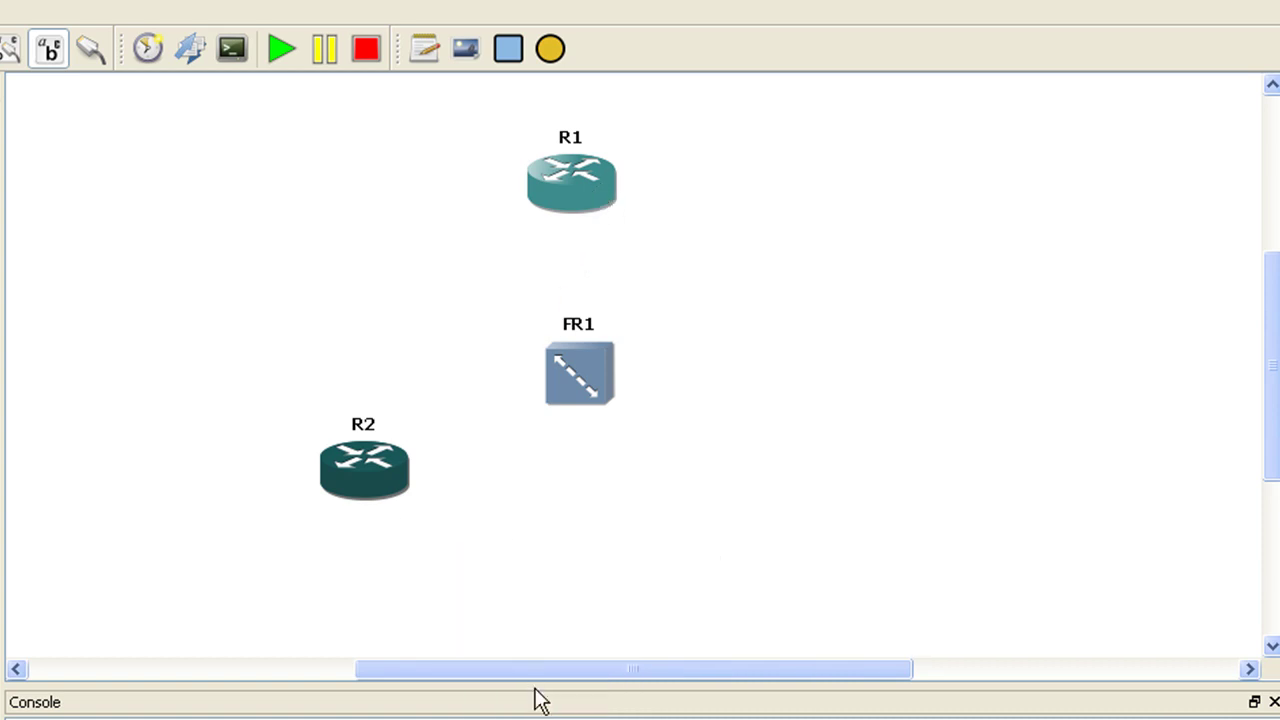
{"action": "left_click_drag", "start_coordinate": [5, 250], "coordinate": [823, 534]}
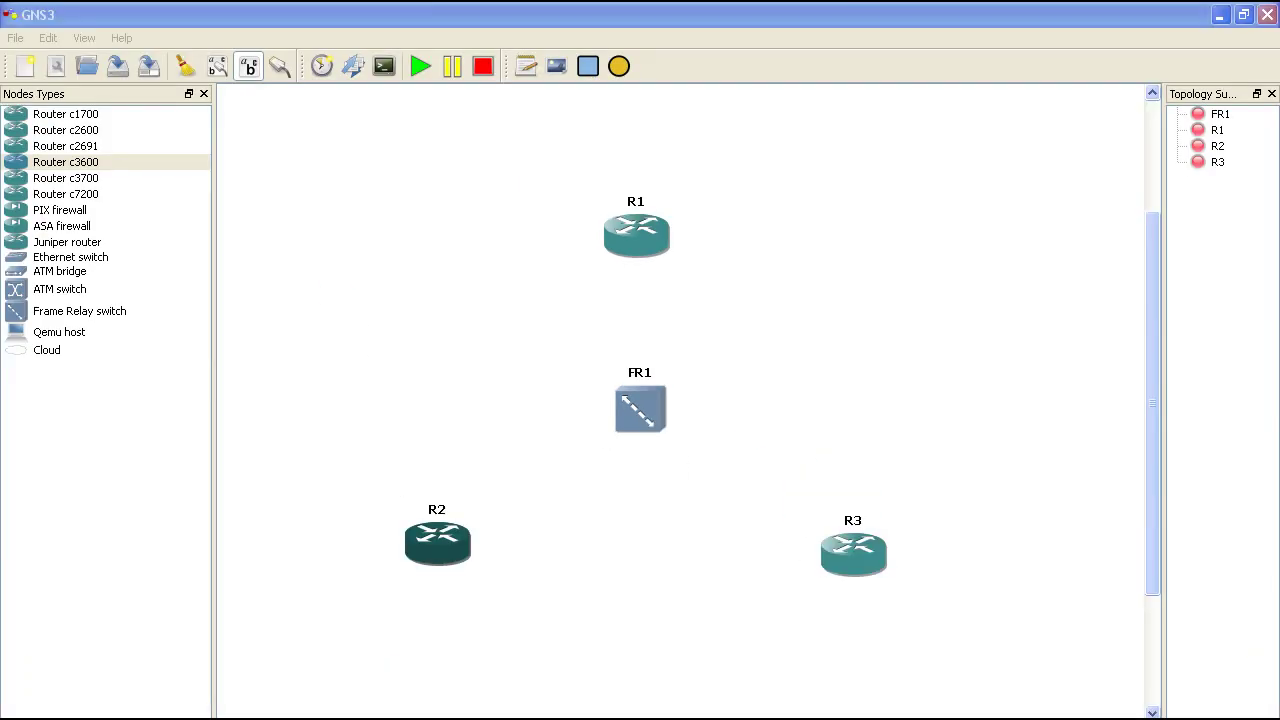
- Clear the canvas selection and select Frame Relay switch FR1
{"action": "left_click", "coordinate": [524, 396]}
{"action": "left_click", "coordinate": [643, 420]}
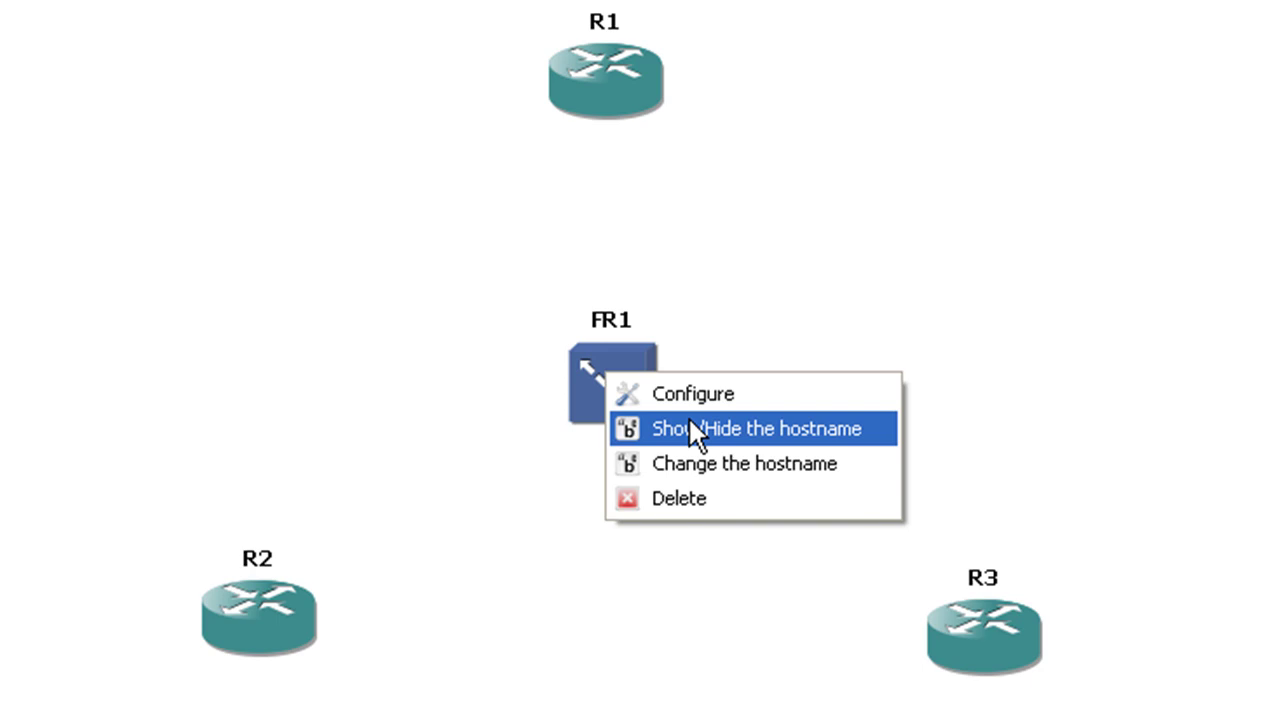
- In FR1's Node configurator, show the DLCI mapping settings and set the destination port to 7
{"action": "left_click", "coordinate": [692, 397]}
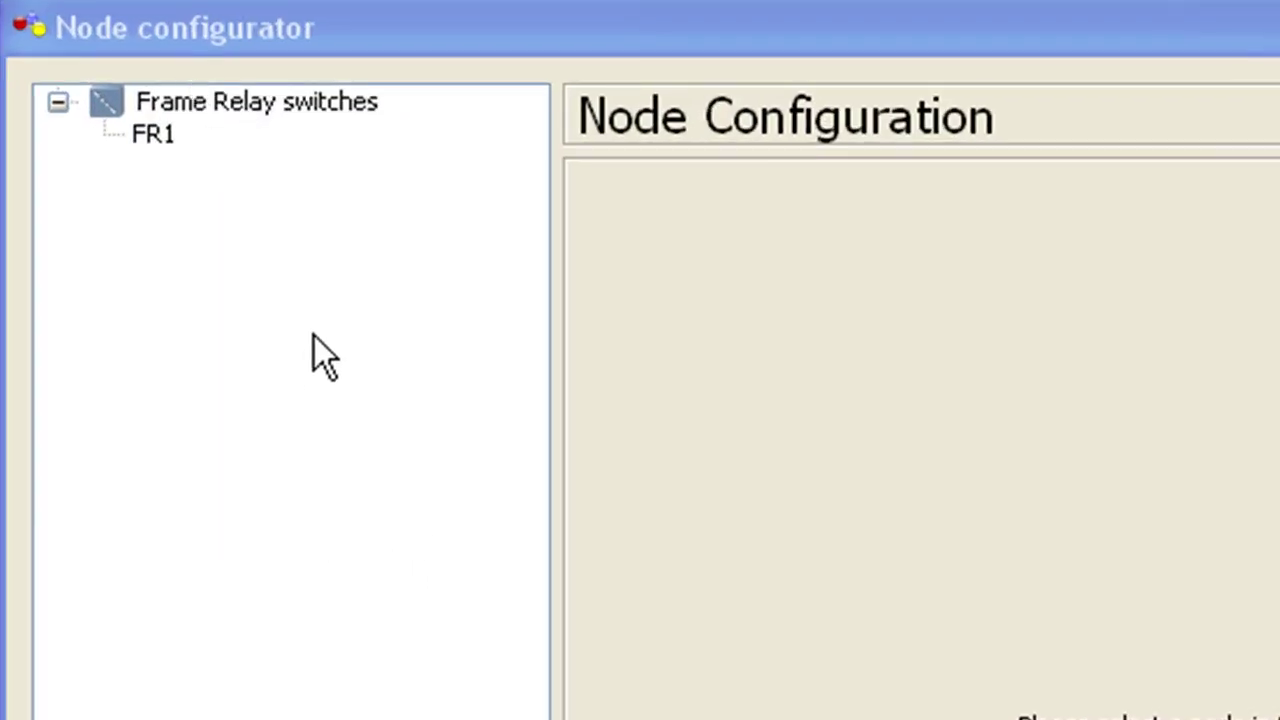
{"action": "left_click", "coordinate": [158, 136]}
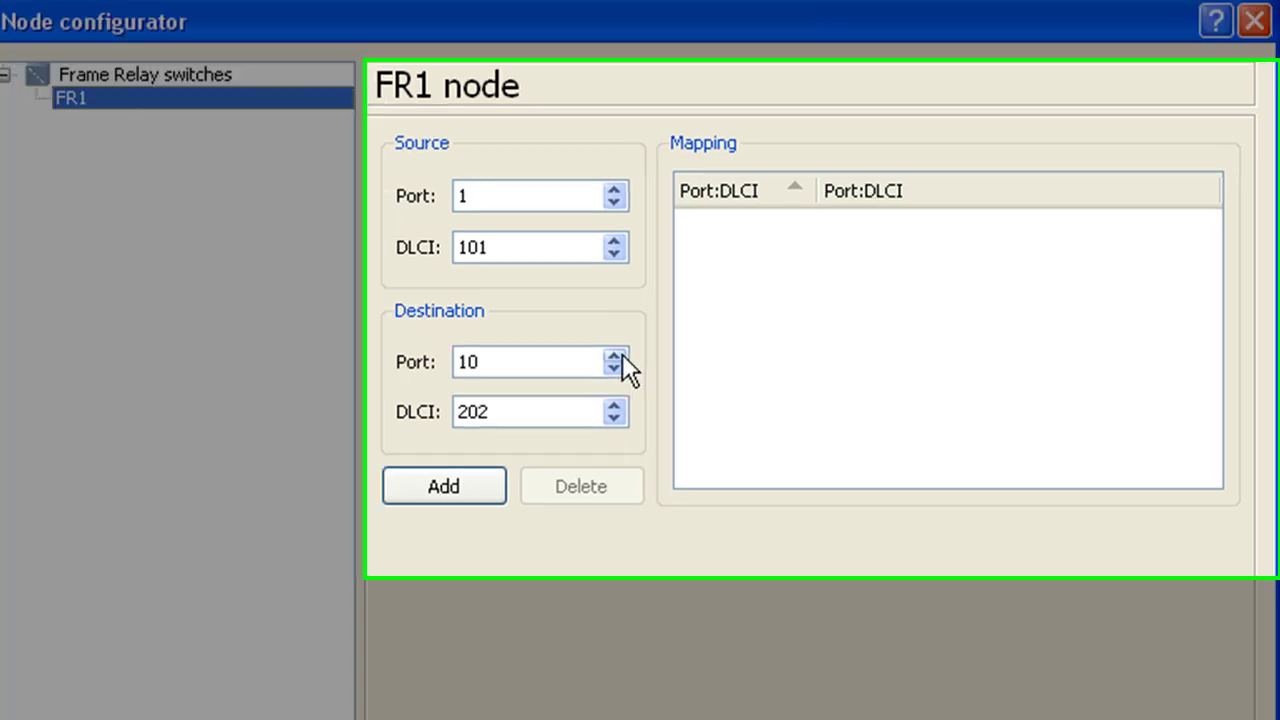
{"action": "left_click", "coordinate": [624, 354]}
{"action": "left_click", "coordinate": [624, 354]}
{"action": "left_click", "coordinate": [624, 354]}
{"action": "left_click", "coordinate": [346, 434]}
{"action": "left_click", "coordinate": [346, 434]}
{"action": "left_click", "coordinate": [346, 434]}
{"action": "left_click", "coordinate": [346, 434]}
{"action": "left_click", "coordinate": [346, 434]}
{"action": "left_click", "coordinate": [346, 434]}
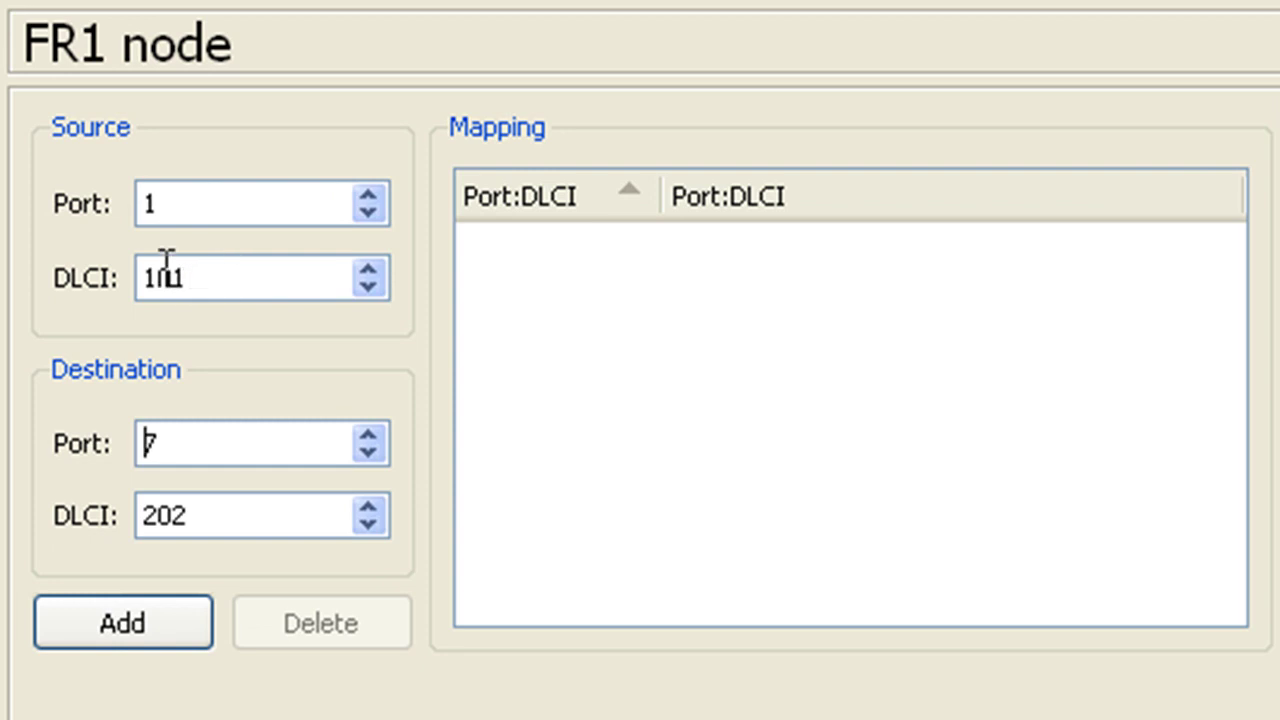
- Add the FR1 mapping source 1:102 to destination 2:201
{"action": "left_click_drag", "start_coordinate": [156, 278], "coordinate": [191, 277]}
{"action": "type", "text": "02"}
{"action": "left_click_drag", "start_coordinate": [163, 446], "coordinate": [122, 441]}
{"action": "type", "text": "2"}
{"action": "left_click_drag", "start_coordinate": [187, 515], "coordinate": [177, 516]}
{"action": "type", "text": "1"}
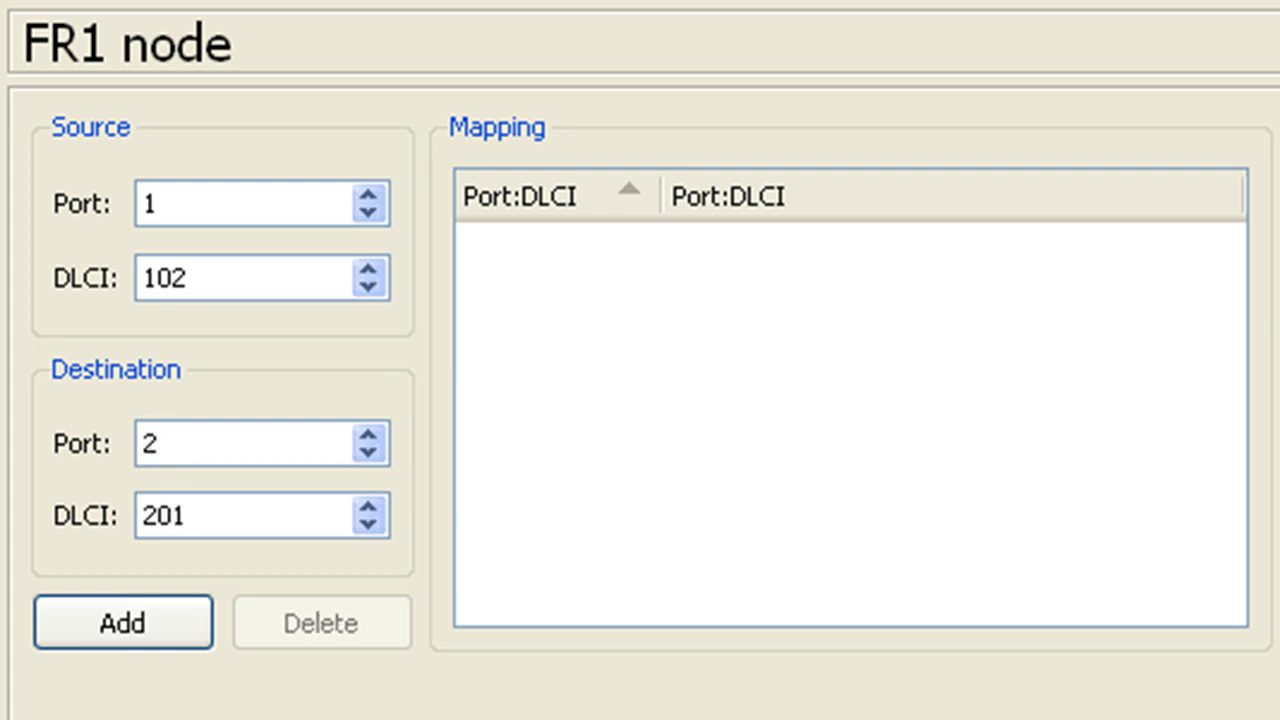
{"action": "left_click", "coordinate": [144, 634]}
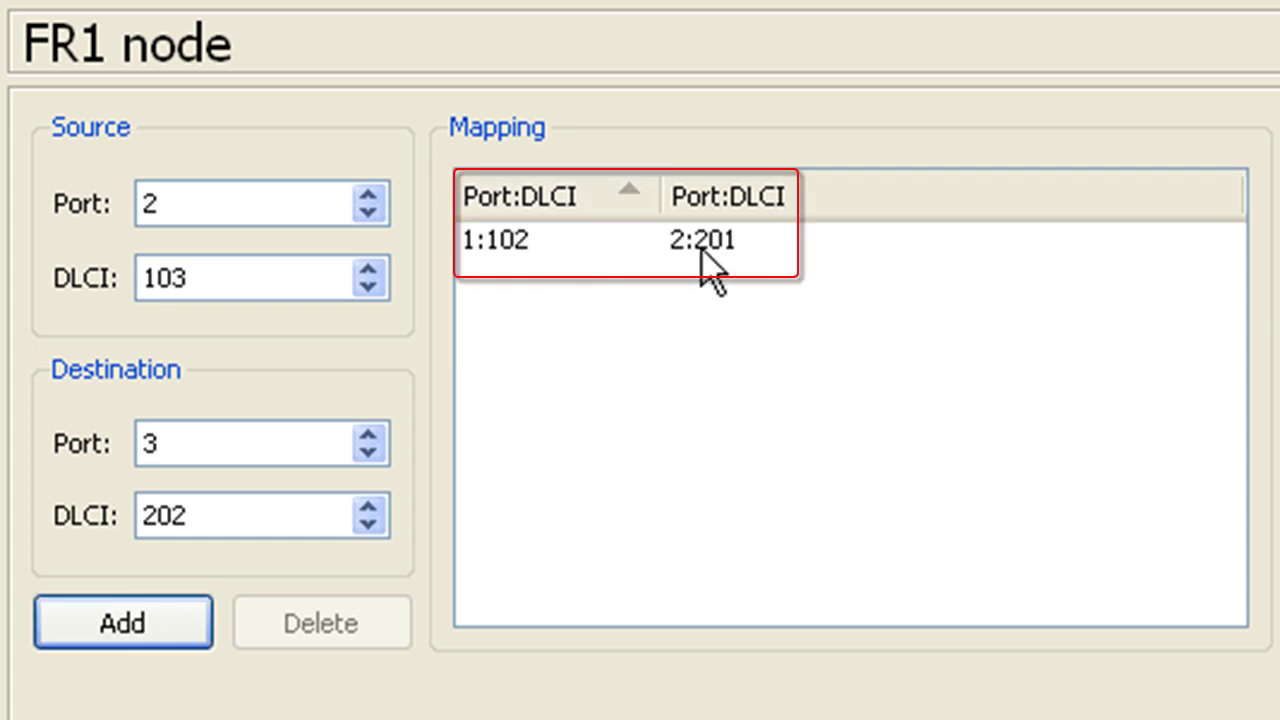
- Add the second mapping 1:103 to 3:301, then select the 1:102 row
{"action": "double_click", "coordinate": [175, 205]}
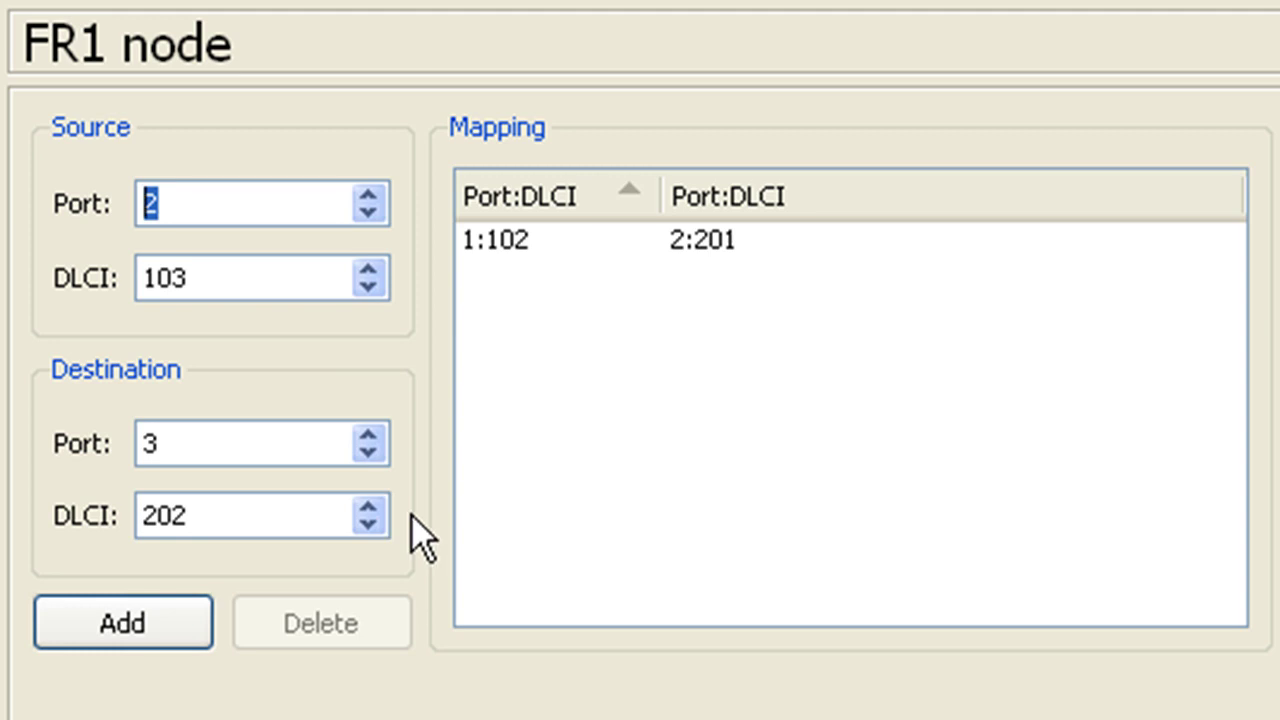
{"action": "type", "text": "1"}
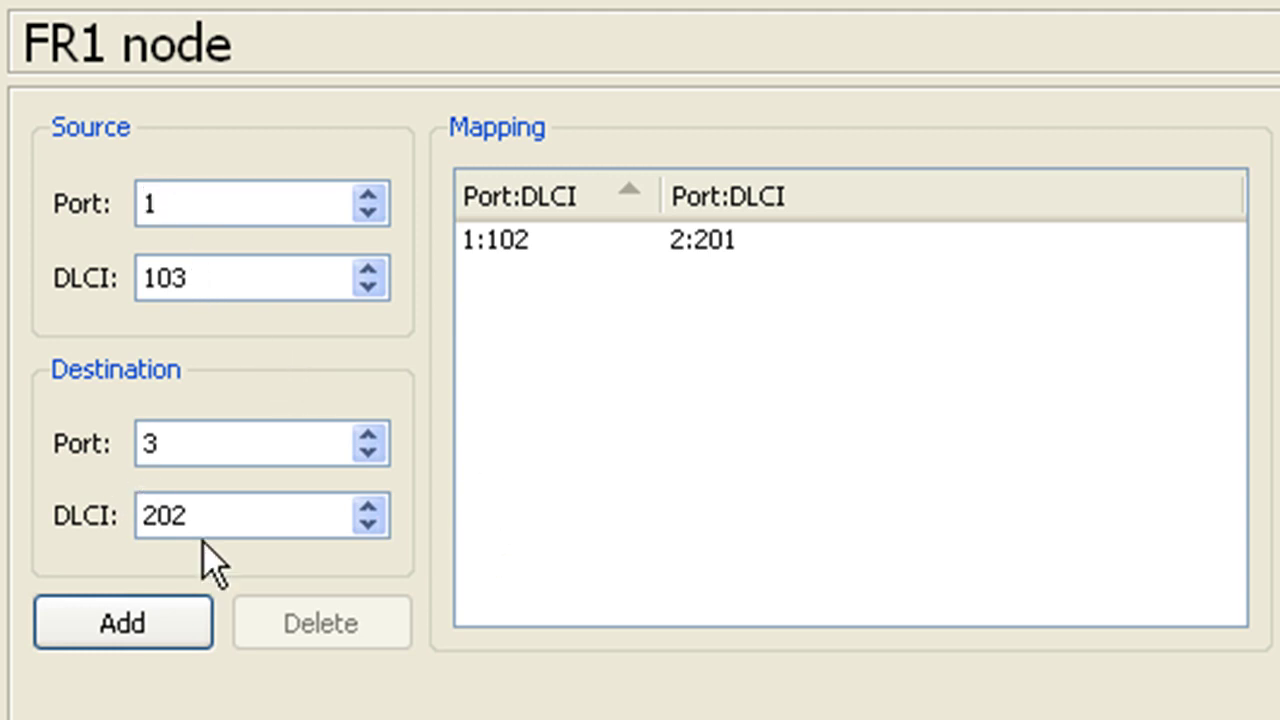
{"action": "double_click", "coordinate": [188, 517]}
{"action": "type", "text": "301"}
{"action": "left_click", "coordinate": [122, 622]}
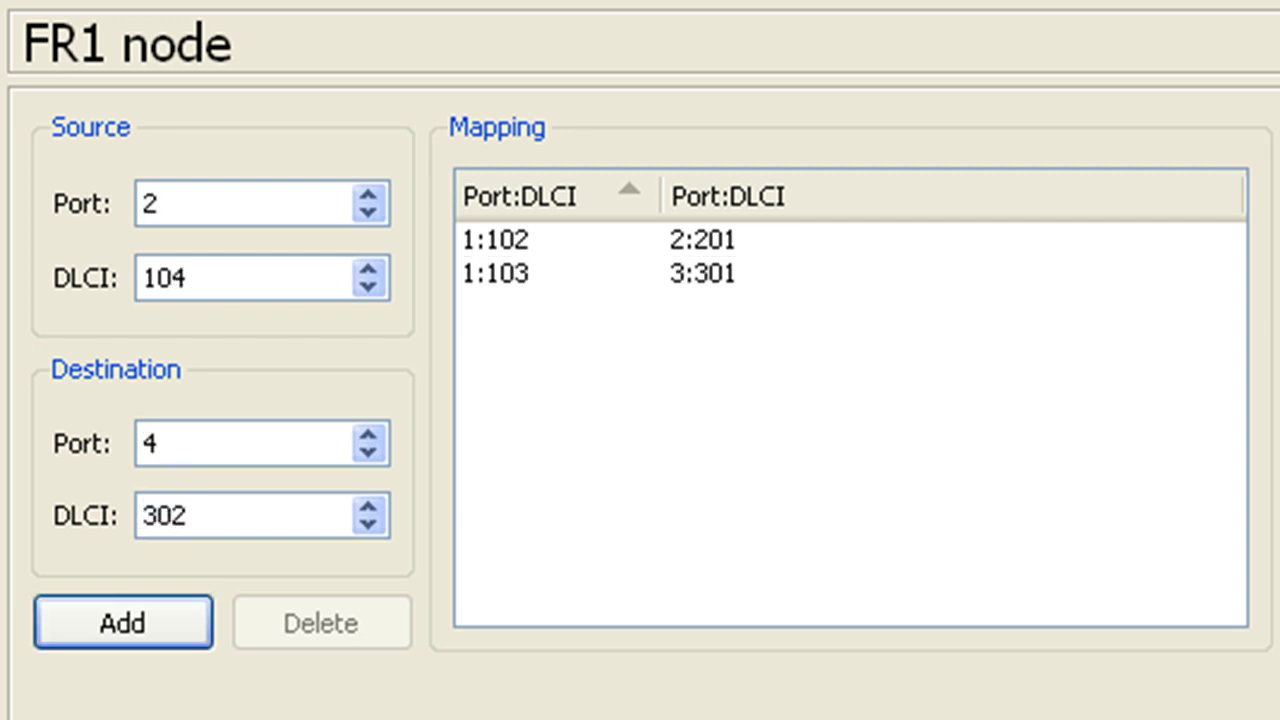
{"action": "left_click", "coordinate": [495, 239]}
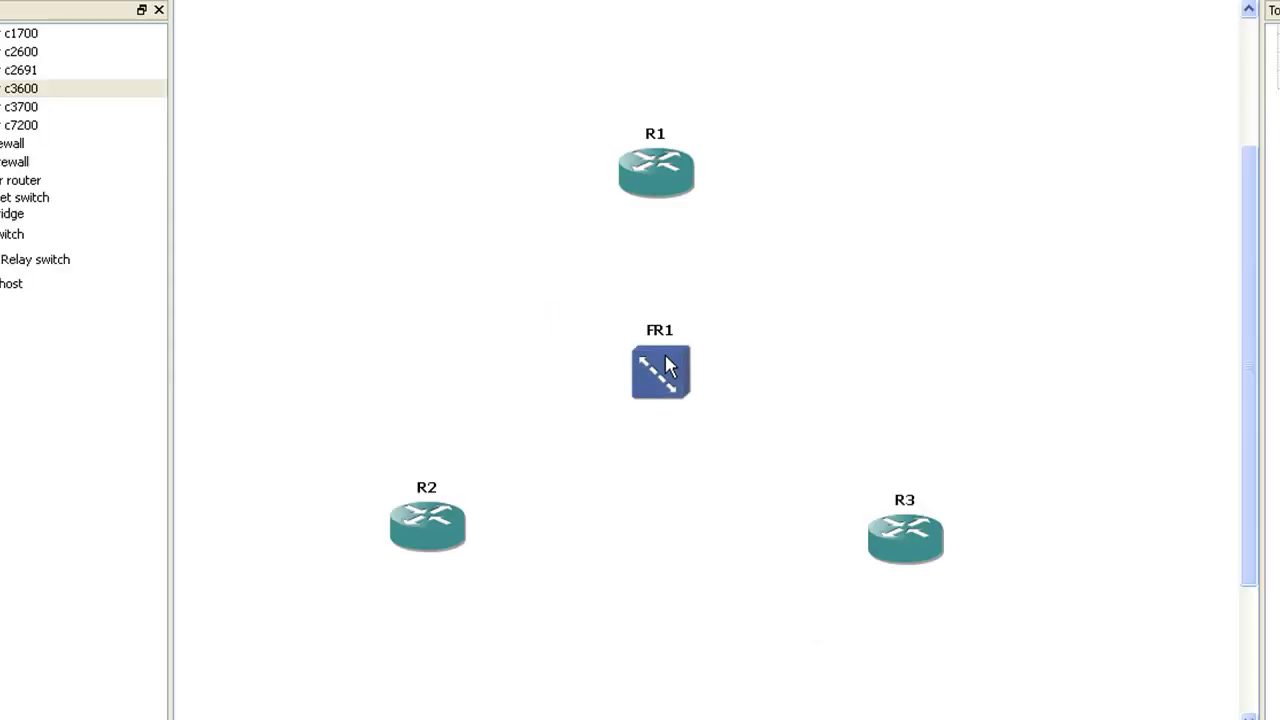
{"action": "right_click", "coordinate": [668, 370]}
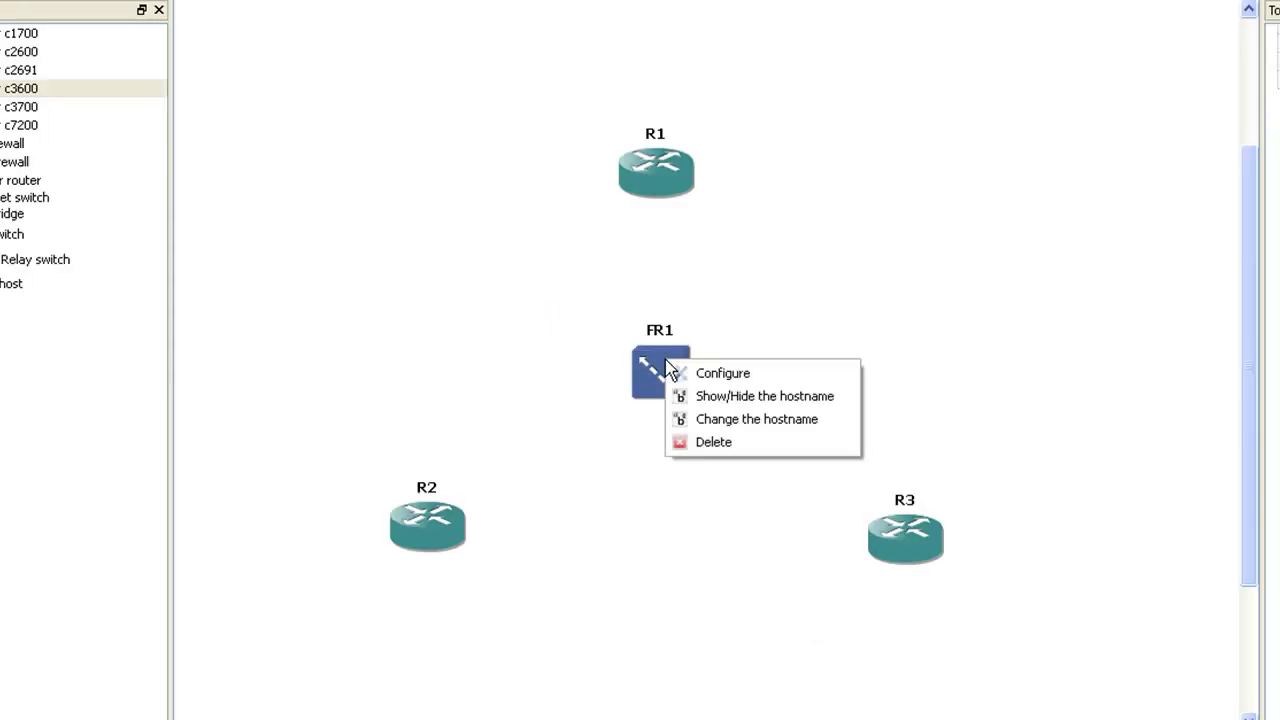
{"action": "left_click", "coordinate": [772, 373]}
{"action": "left_click", "coordinate": [293, 60]}
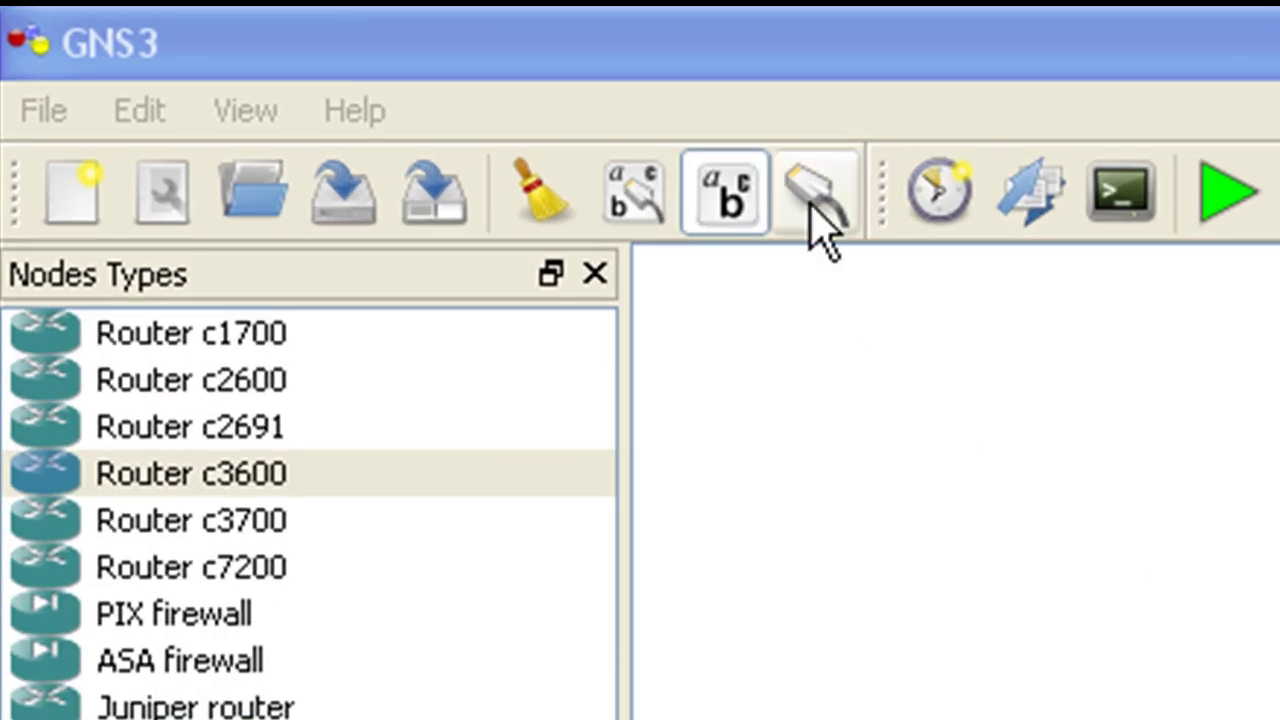
- Serial-link FR1 to R1, R2 and R3, then widen the Topology Summary and expand FR1's connections
{"action": "left_click", "coordinate": [812, 207]}
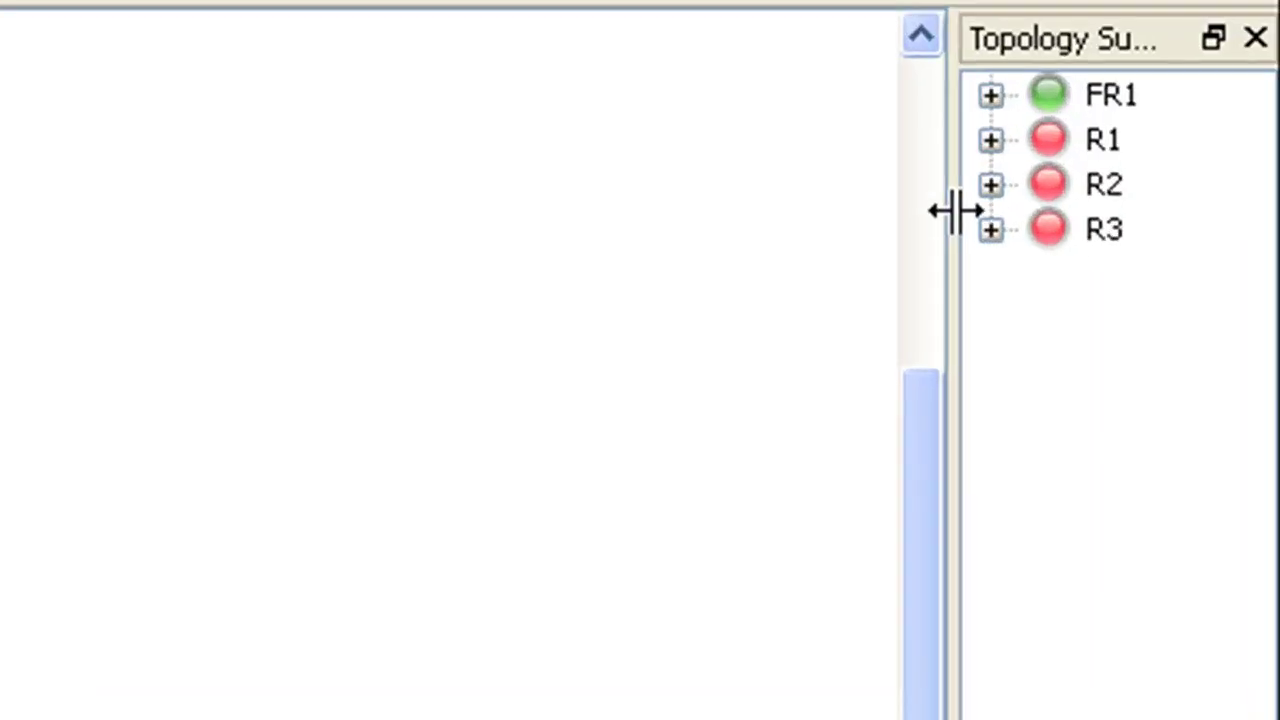
{"action": "left_click_drag", "start_coordinate": [1165, 155], "coordinate": [1090, 155]}
{"action": "left_click_drag", "start_coordinate": [748, 208], "coordinate": [400, 189]}
{"action": "left_click", "coordinate": [850, 95]}
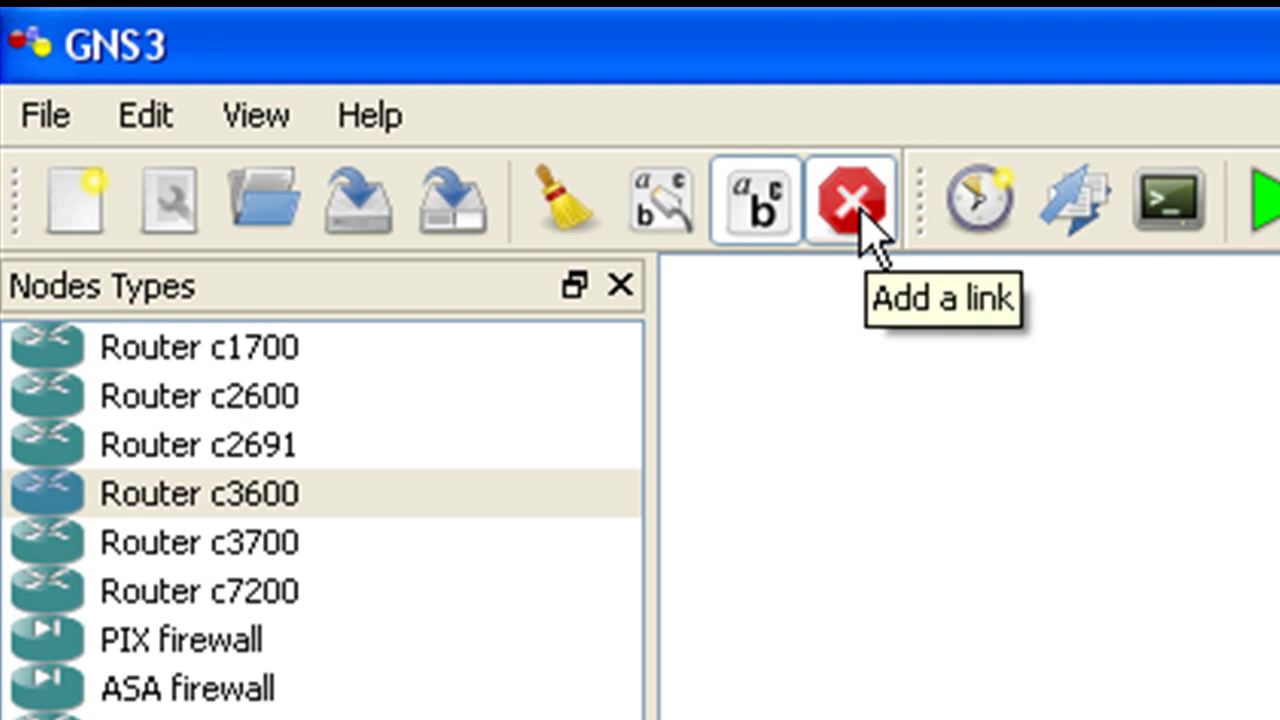
- Stop linking, expand R1's connections, then use Expand all for every device in the Topology Summary
{"action": "left_click", "coordinate": [860, 212]}
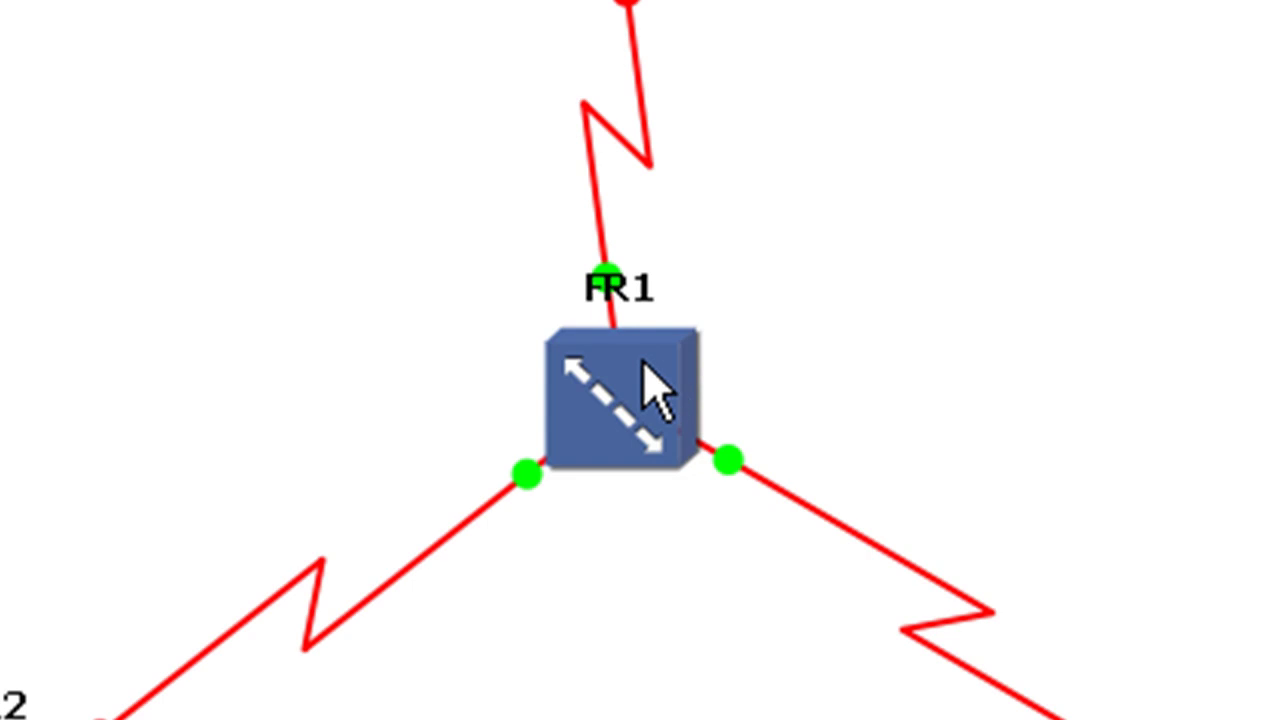
{"action": "right_click", "coordinate": [648, 382]}
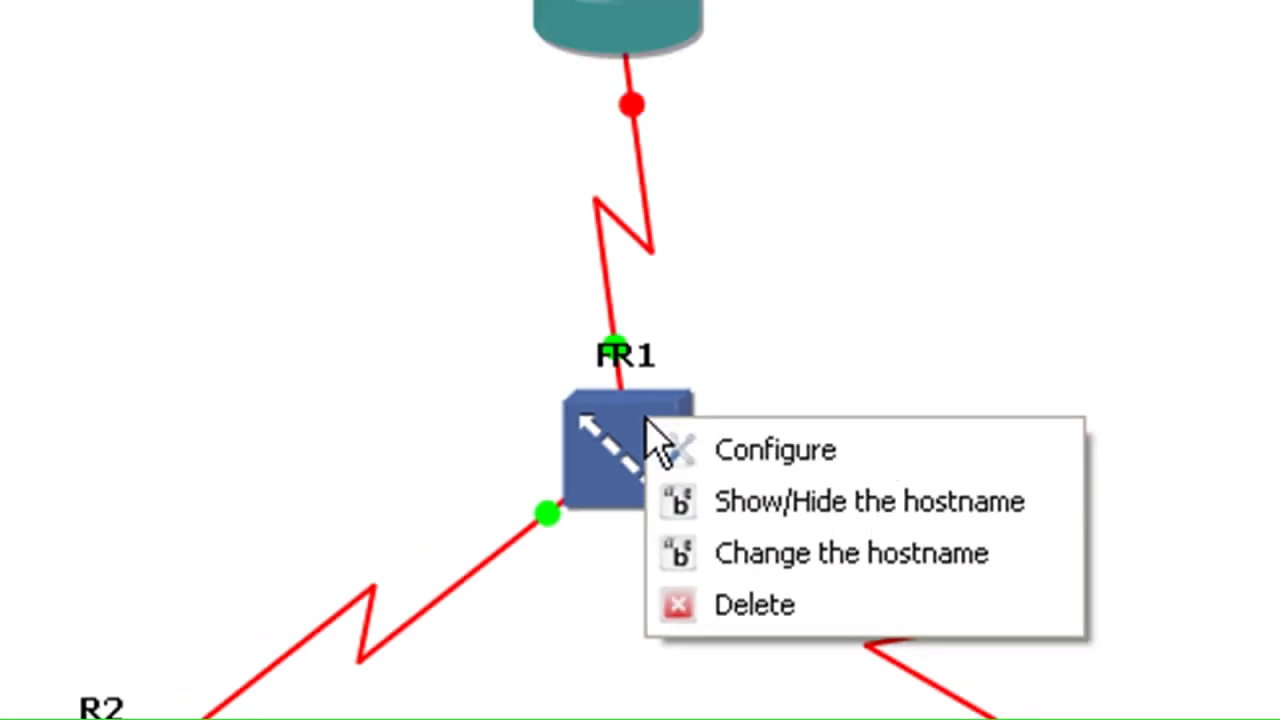
{"action": "left_click", "coordinate": [635, 185]}
{"action": "right_click", "coordinate": [635, 182]}
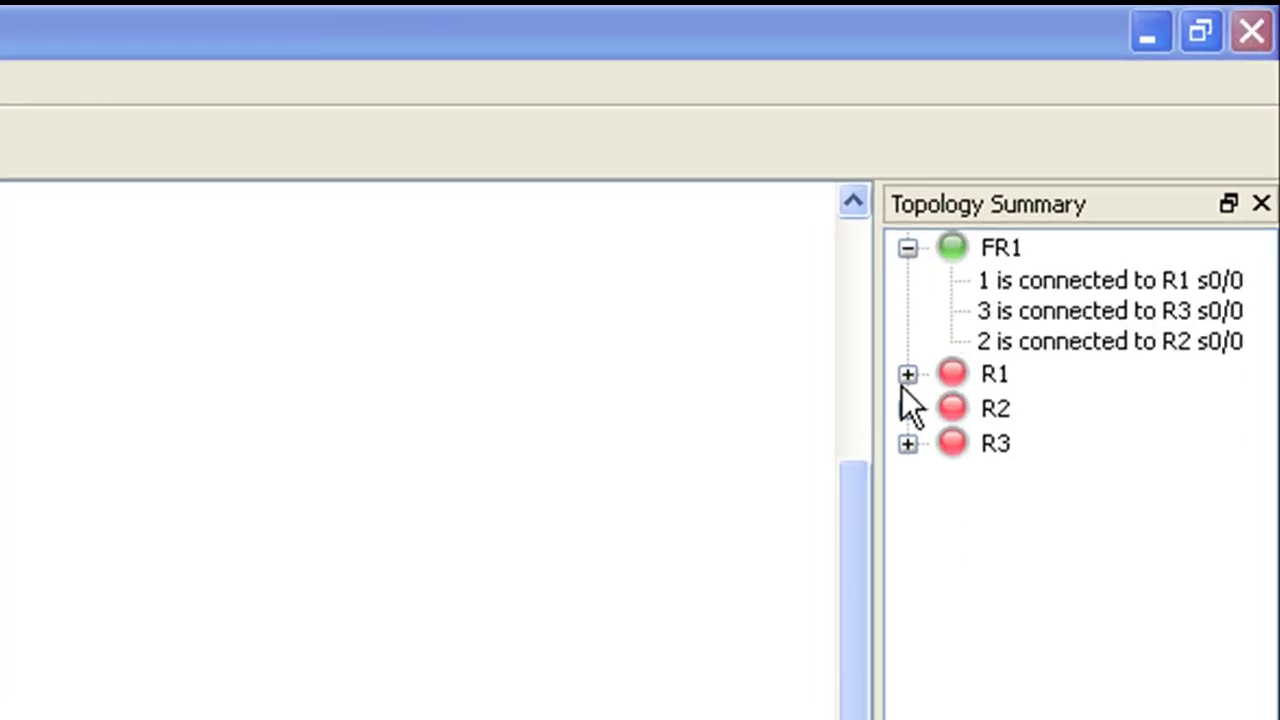
{"action": "left_click", "coordinate": [906, 376]}
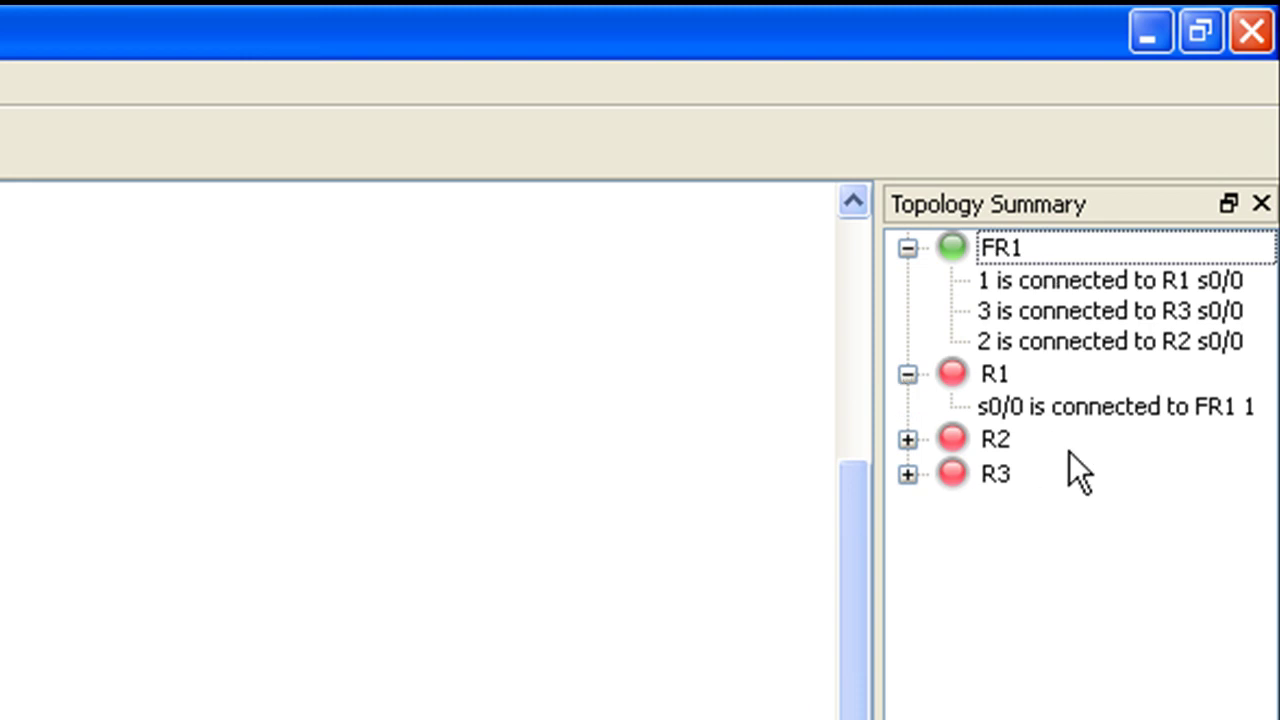
{"action": "right_click", "coordinate": [967, 719]}
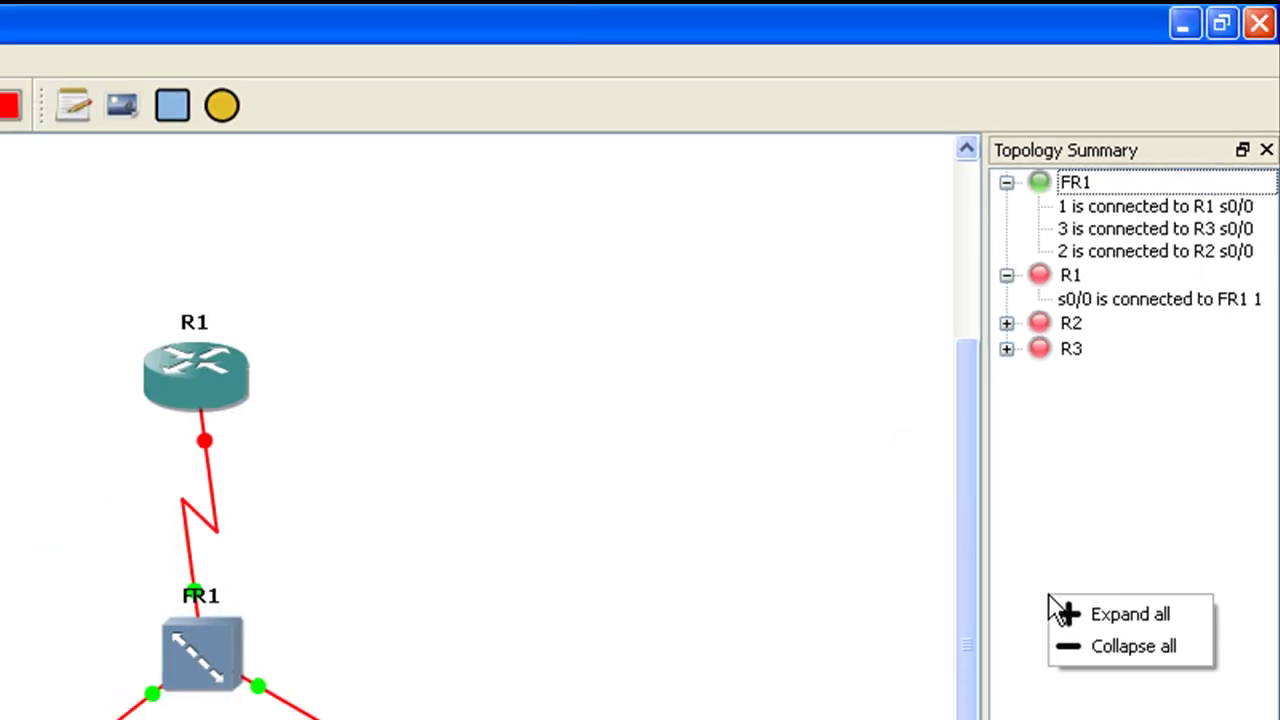
{"action": "left_click", "coordinate": [1157, 612]}
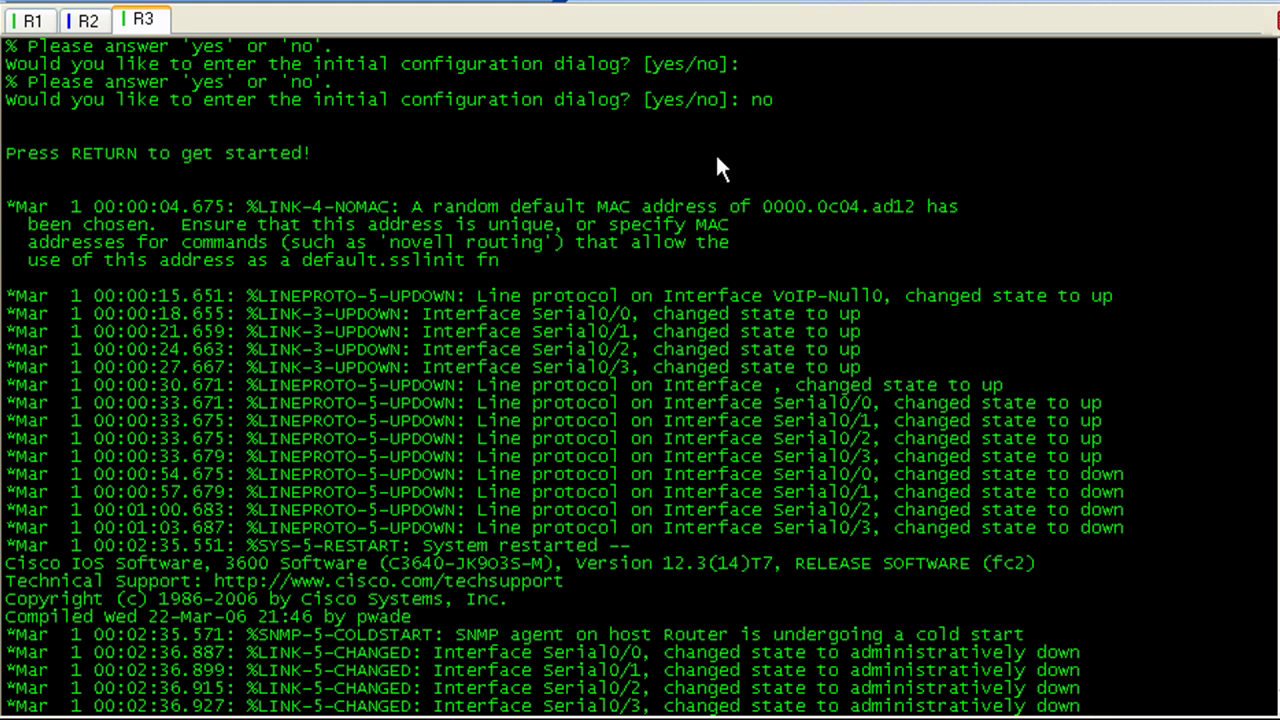
- On R3, enter global config, set hostname r3, and paste the console line settings
{"action": "key", "text": "Return"}
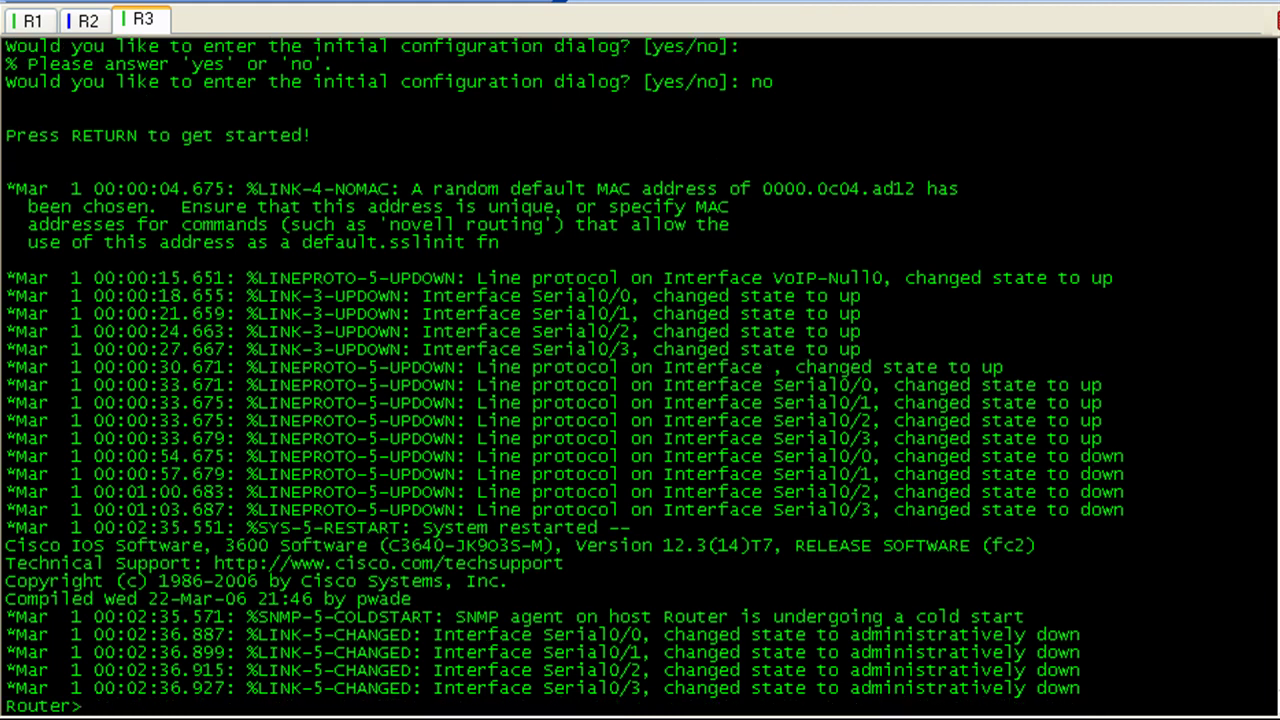
{"action": "type", "text": "en"}
{"action": "key", "text": "Return"}
{"action": "type", "text": "conf"}
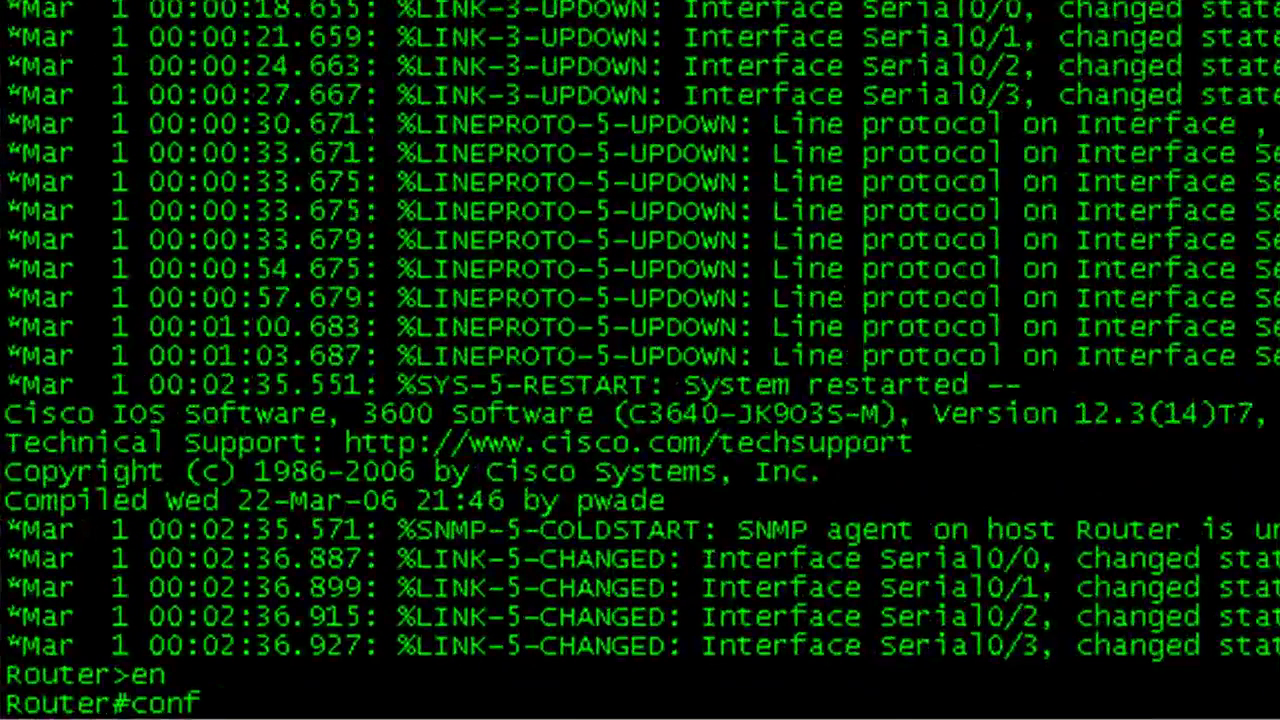
{"action": "type", "text": " t"}
{"action": "key", "text": "Return"}
{"action": "type", "text": "host r3"}
{"action": "key", "text": "Return"}
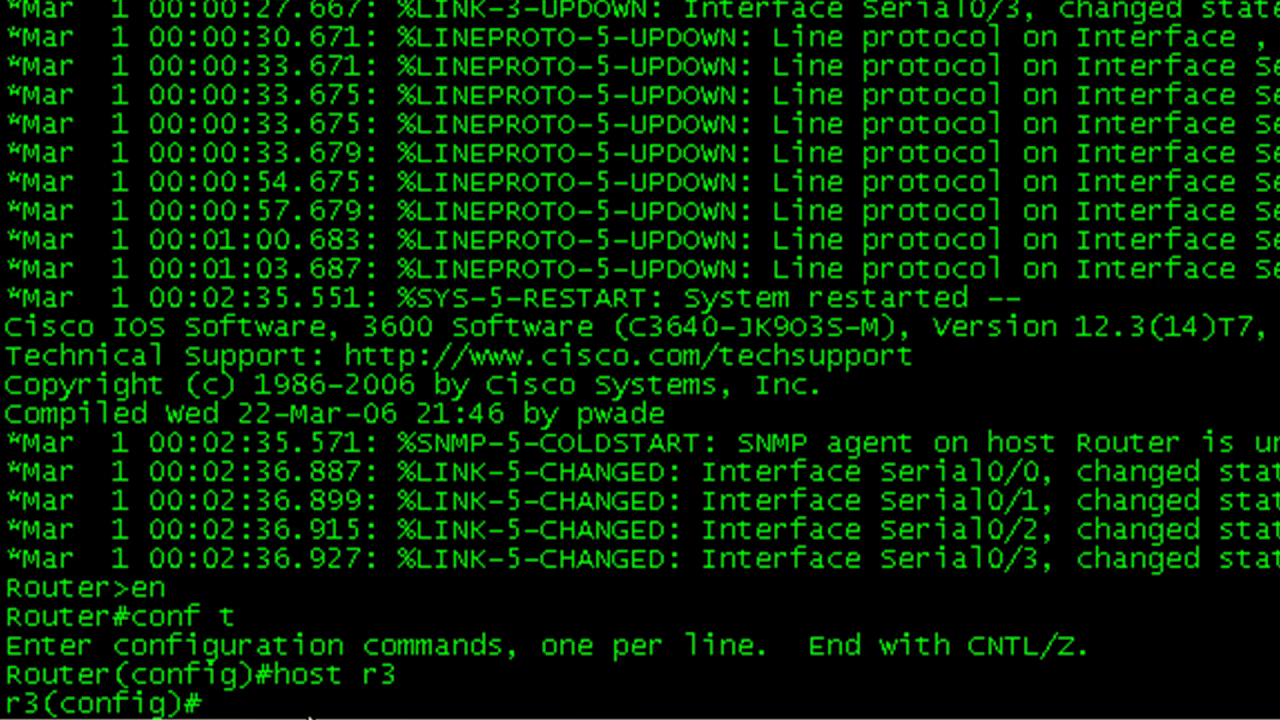
{"action": "right_click", "coordinate": [290, 712]}
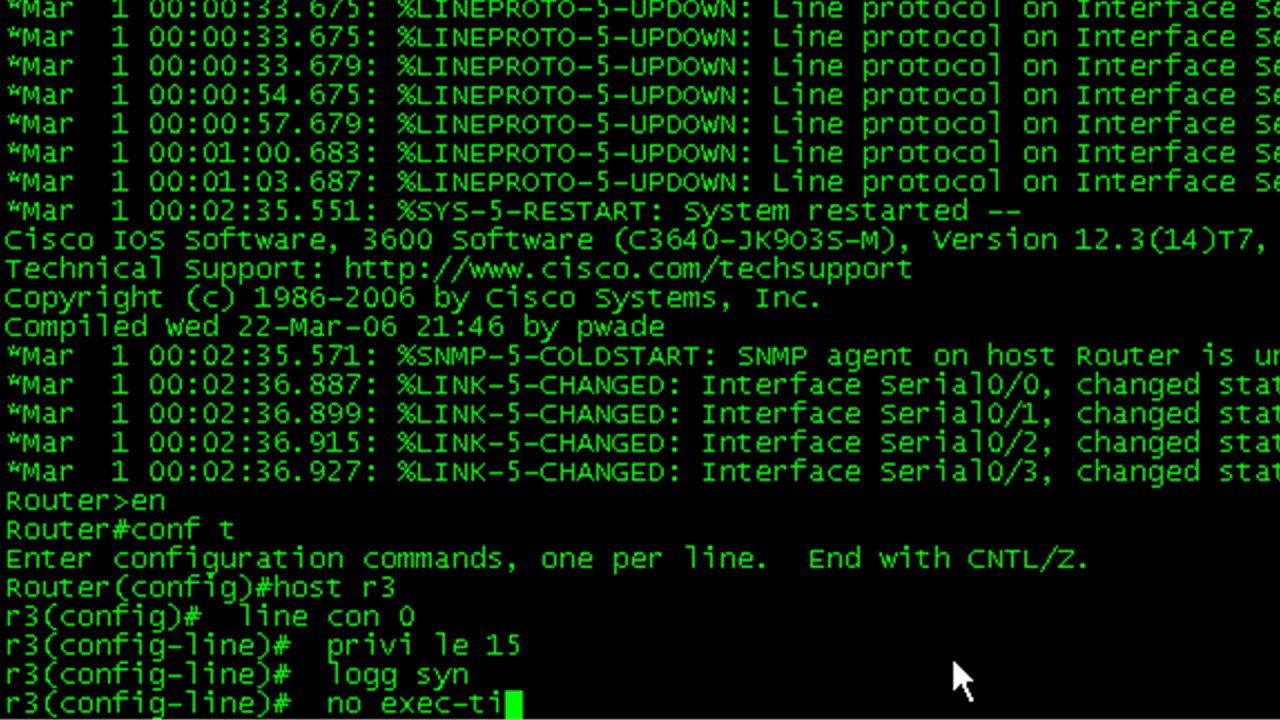
{"action": "key", "text": "Return"}
{"action": "key", "text": "Return"}
{"action": "key", "text": "Return"}
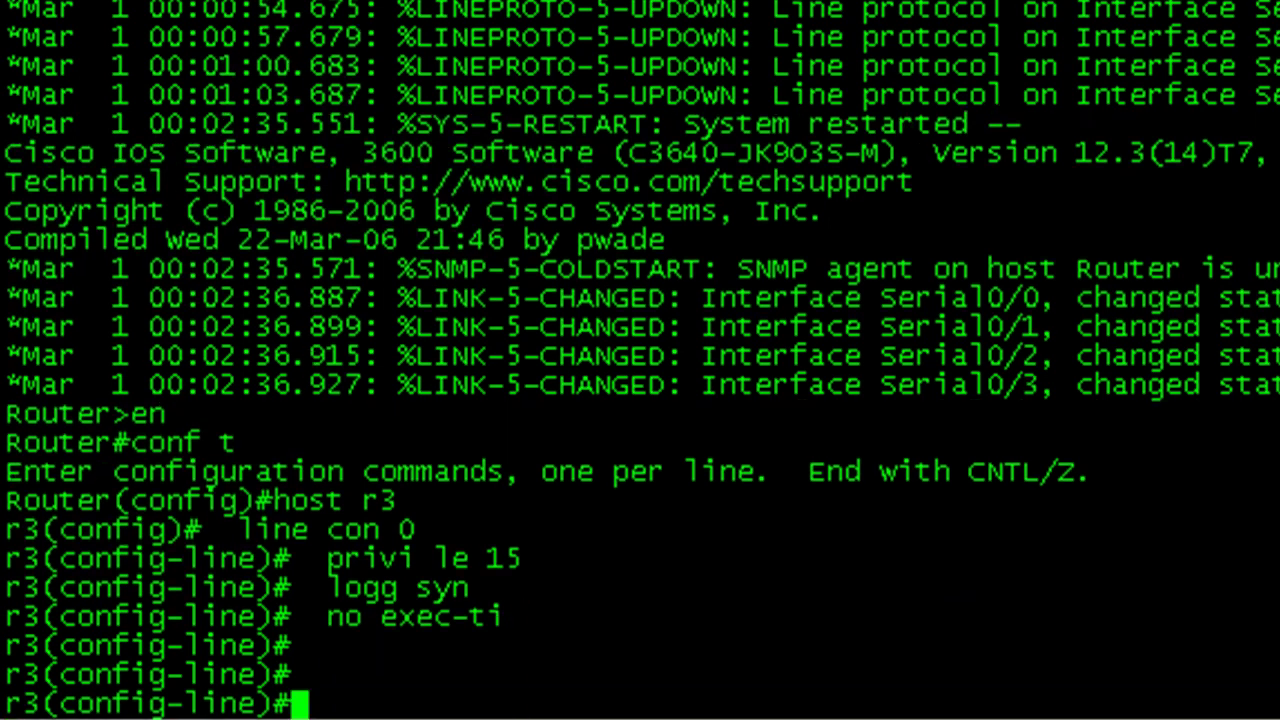
- Enable Frame Relay encapsulation on Serial0/0, bring it up with no shut, and exit config mode
{"action": "type", "text": "int s0"}
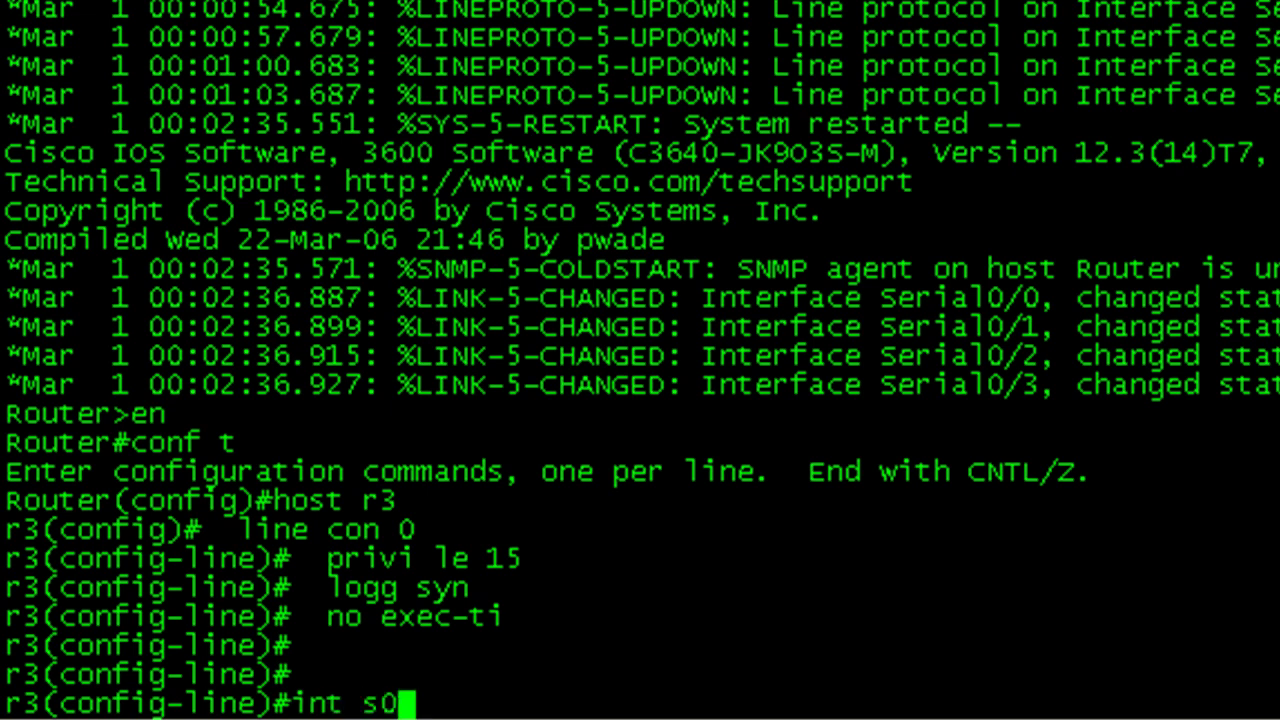
{"action": "type", "text": "/0"}
{"action": "key", "text": "Return"}
{"action": "type", "text": "encap fra"}
{"action": "key", "text": "BackSpace"}
{"action": "key", "text": "BackSpace"}
{"action": "type", "text": "ap frame"}
{"action": "key", "text": "Return"}
{"action": "type", "text": "no shut"}
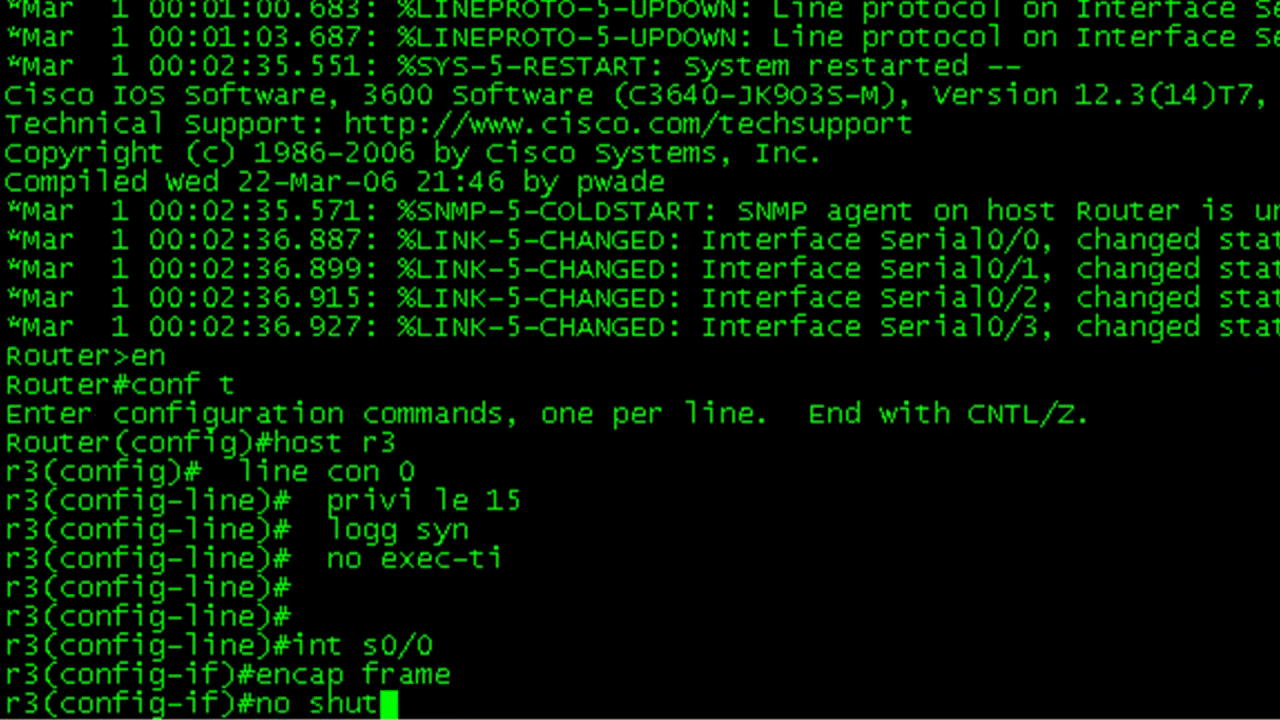
{"action": "key", "text": "Return"}
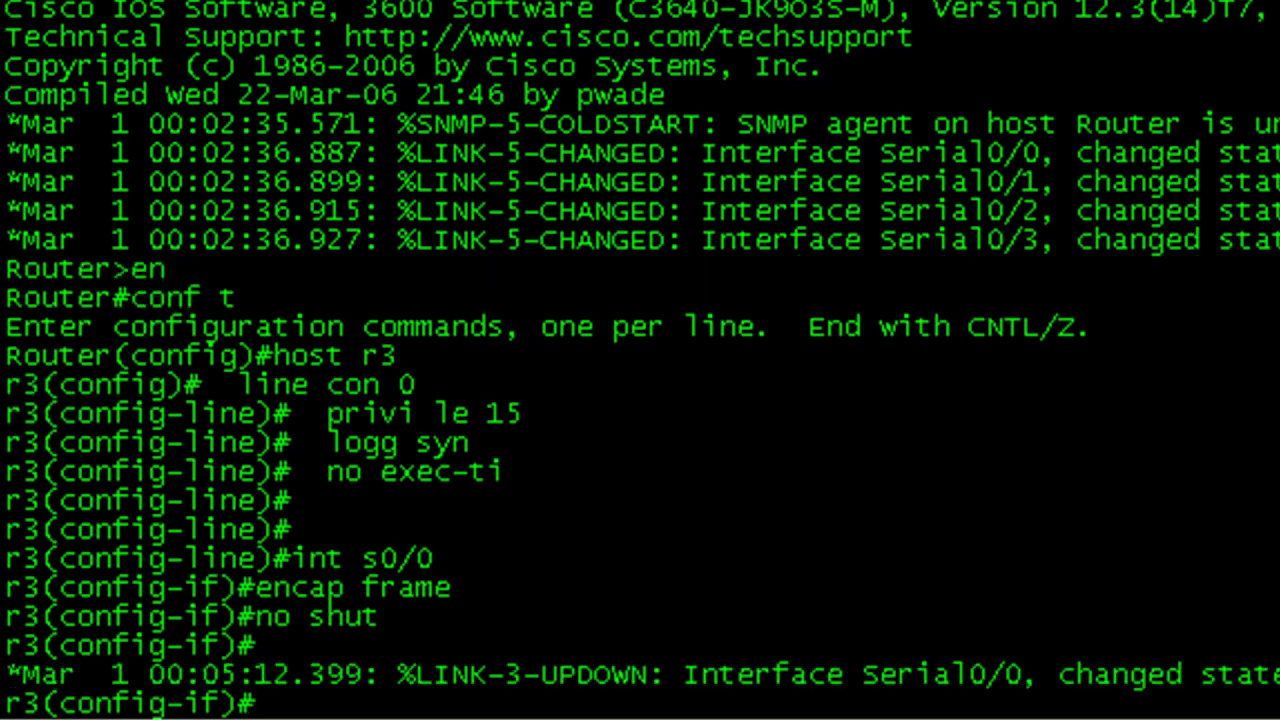
{"action": "key", "text": "ctrl+z"}
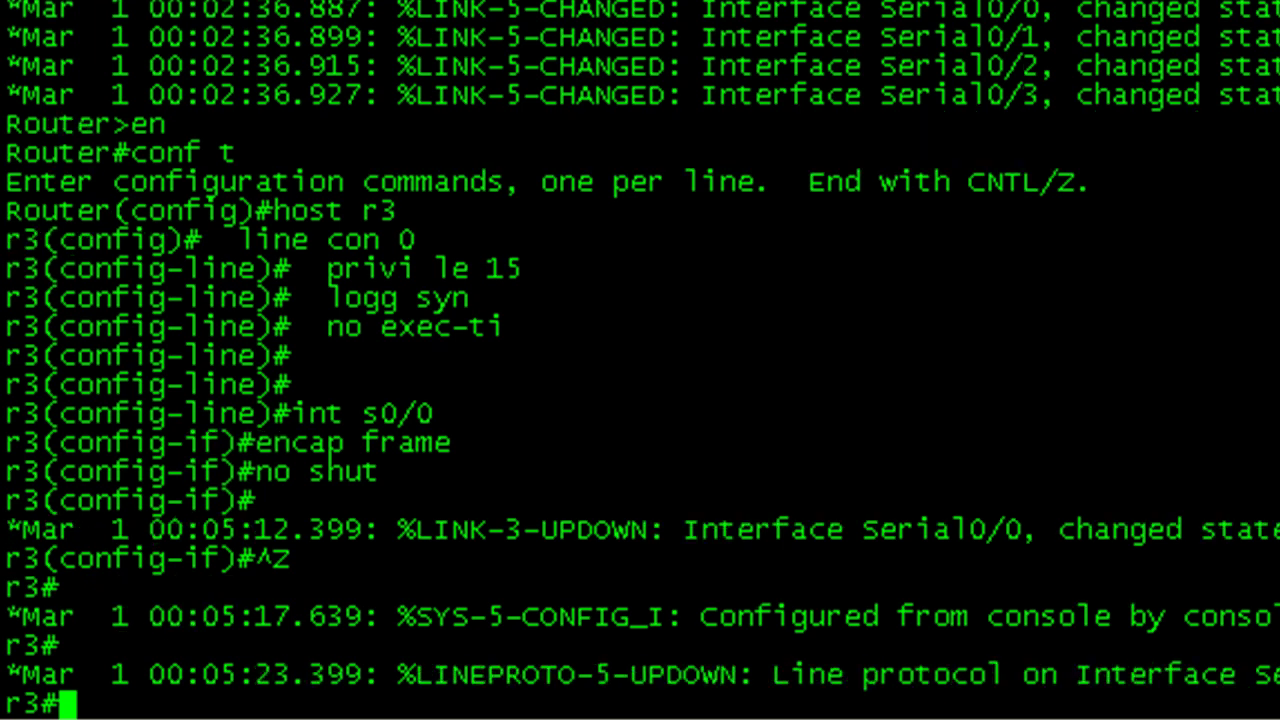
- On r1, list brief interface status and highlight Serial0/0 as up/up
{"action": "key", "text": "alt+Tab"}
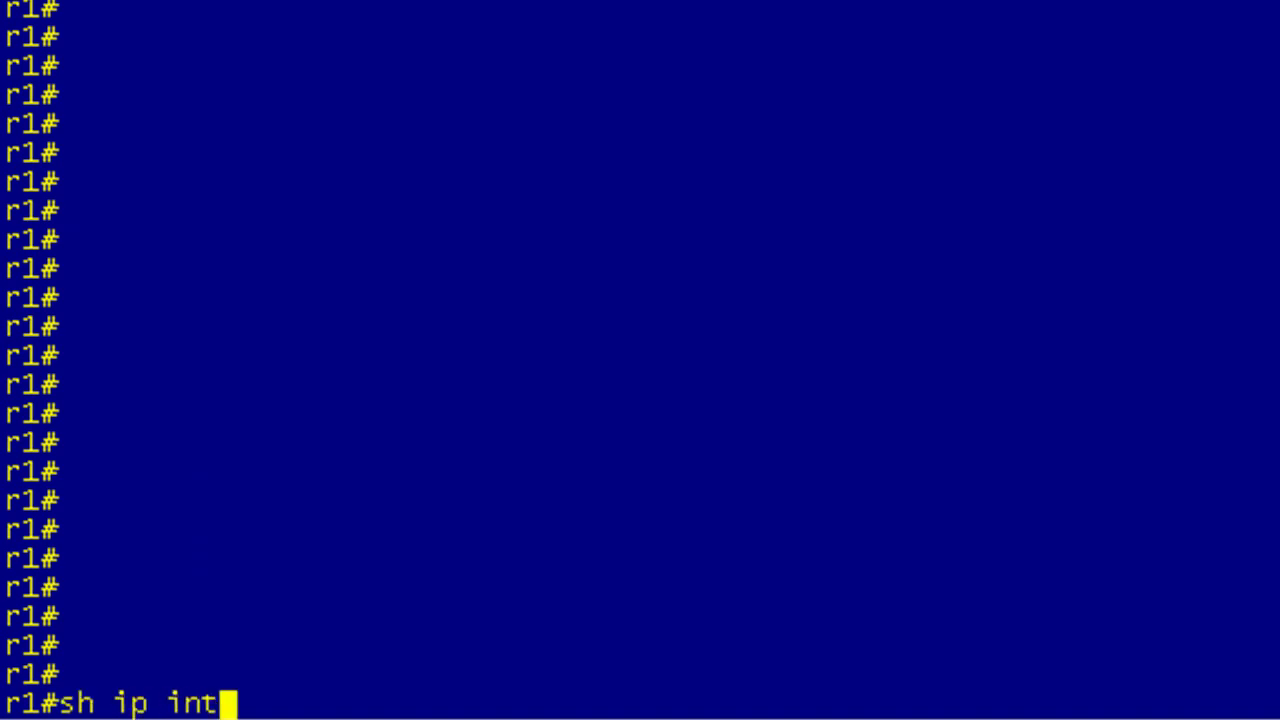
{"action": "key", "text": "Return"}
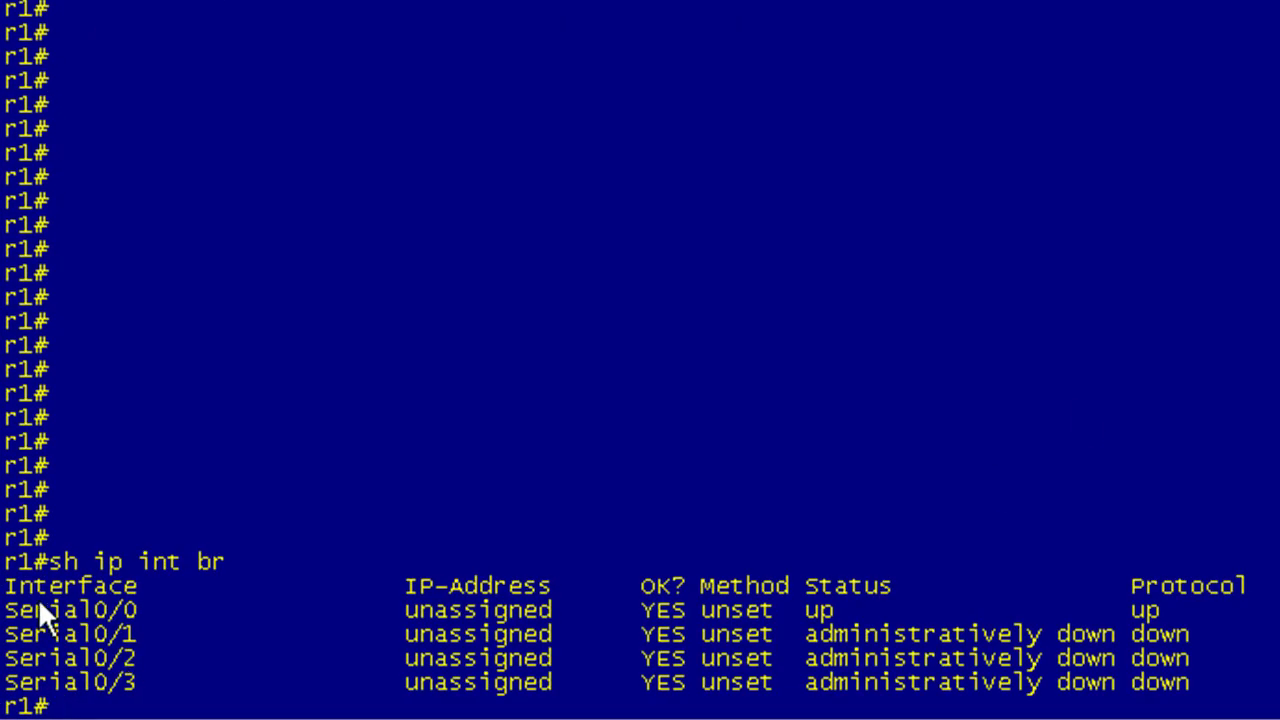
{"action": "left_click_drag", "start_coordinate": [12, 609], "coordinate": [1218, 609]}
- Run sh frame lmi on r1 and highlight LMI TYPE = ANSI
{"action": "type", "text": "sh "}
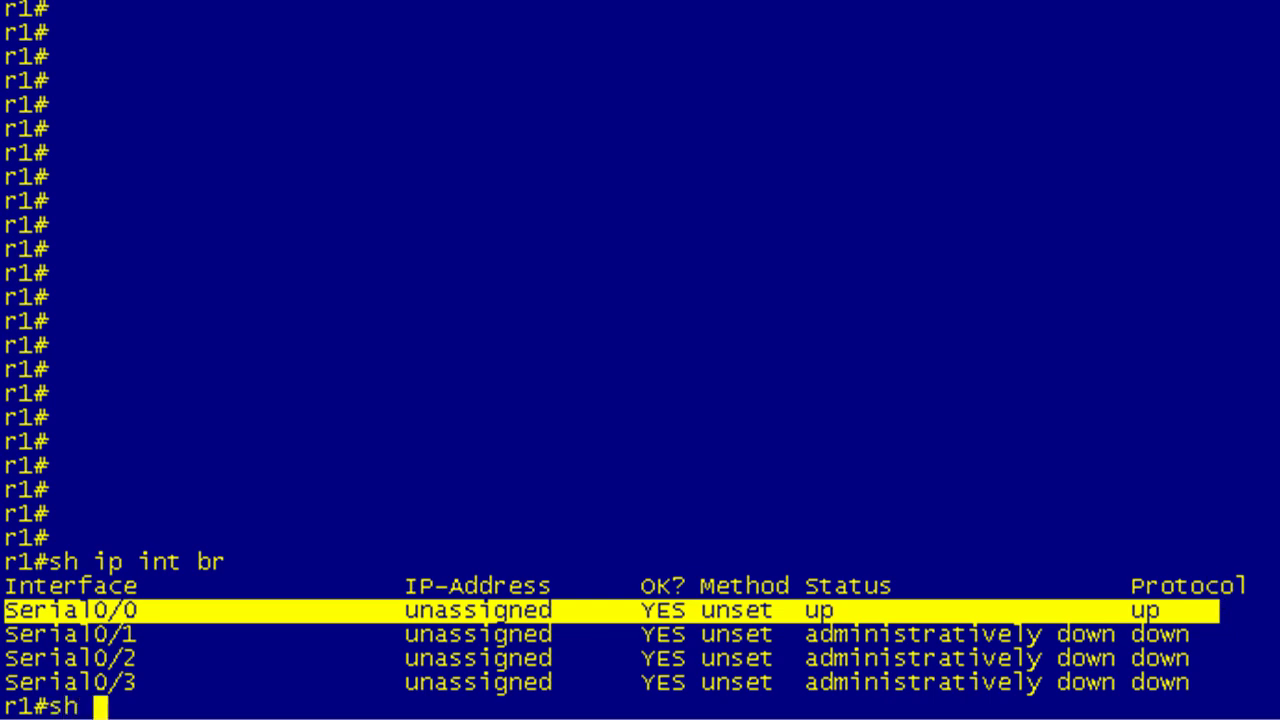
{"action": "type", "text": "frame lmi"}
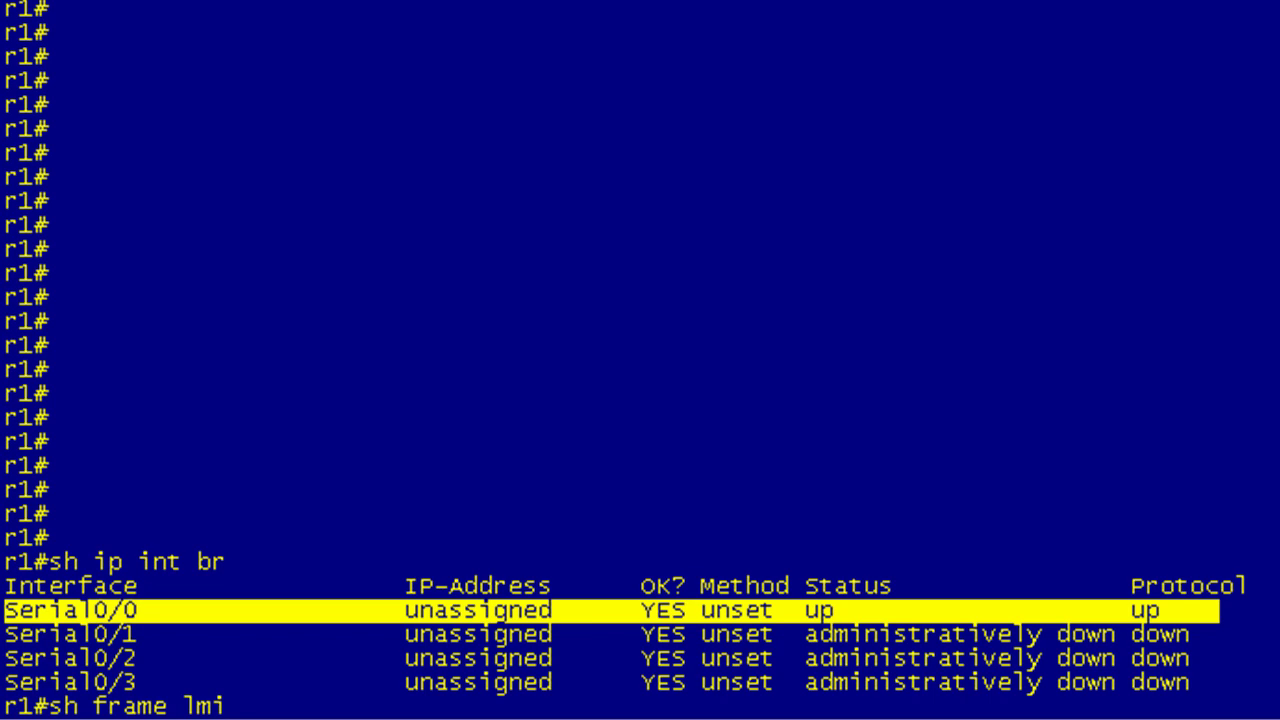
{"action": "key", "text": "Return"}
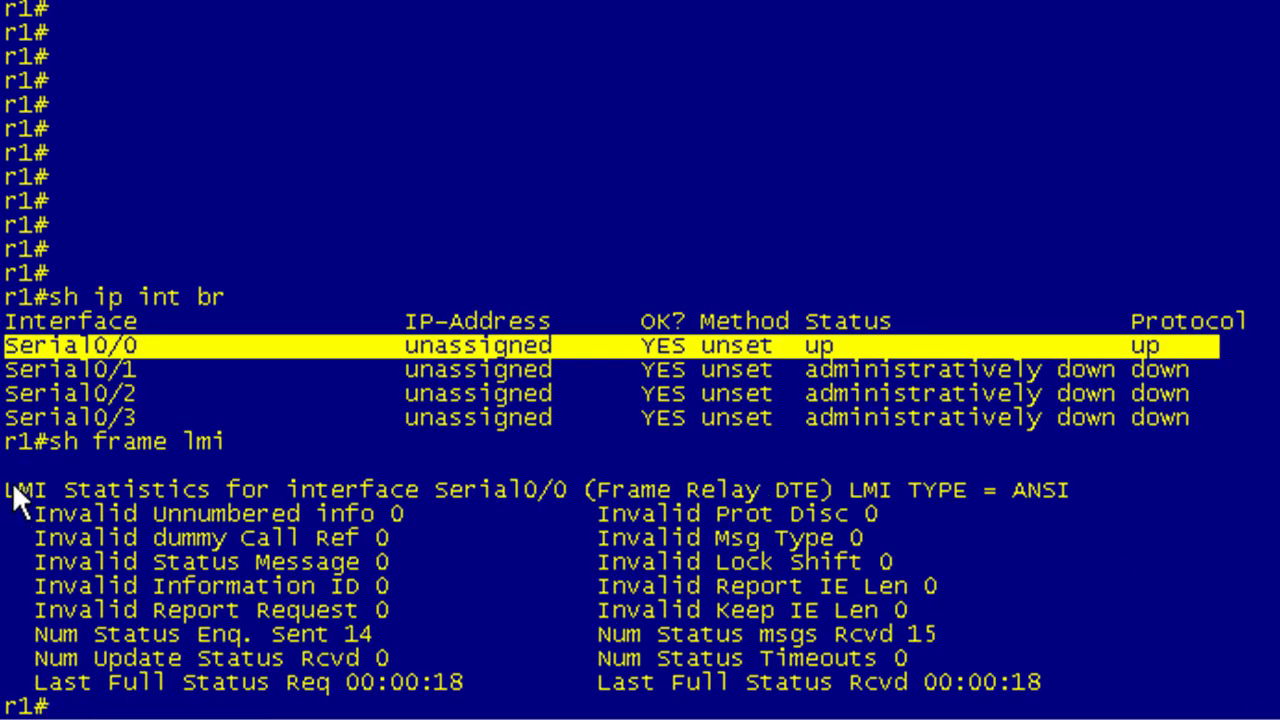
{"action": "left_click_drag", "start_coordinate": [1081, 489], "coordinate": [853, 493]}
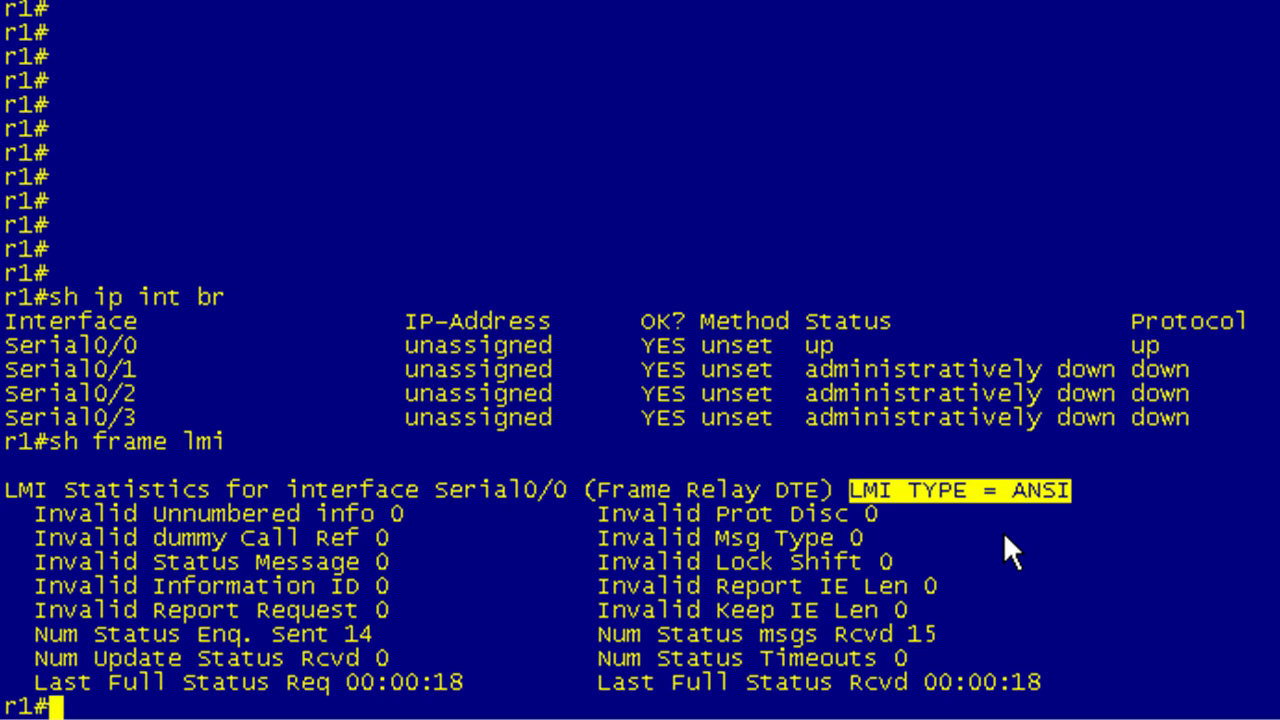
{"action": "key", "text": "Return"}
{"action": "key", "text": "Return"}
{"action": "key", "text": "Return"}
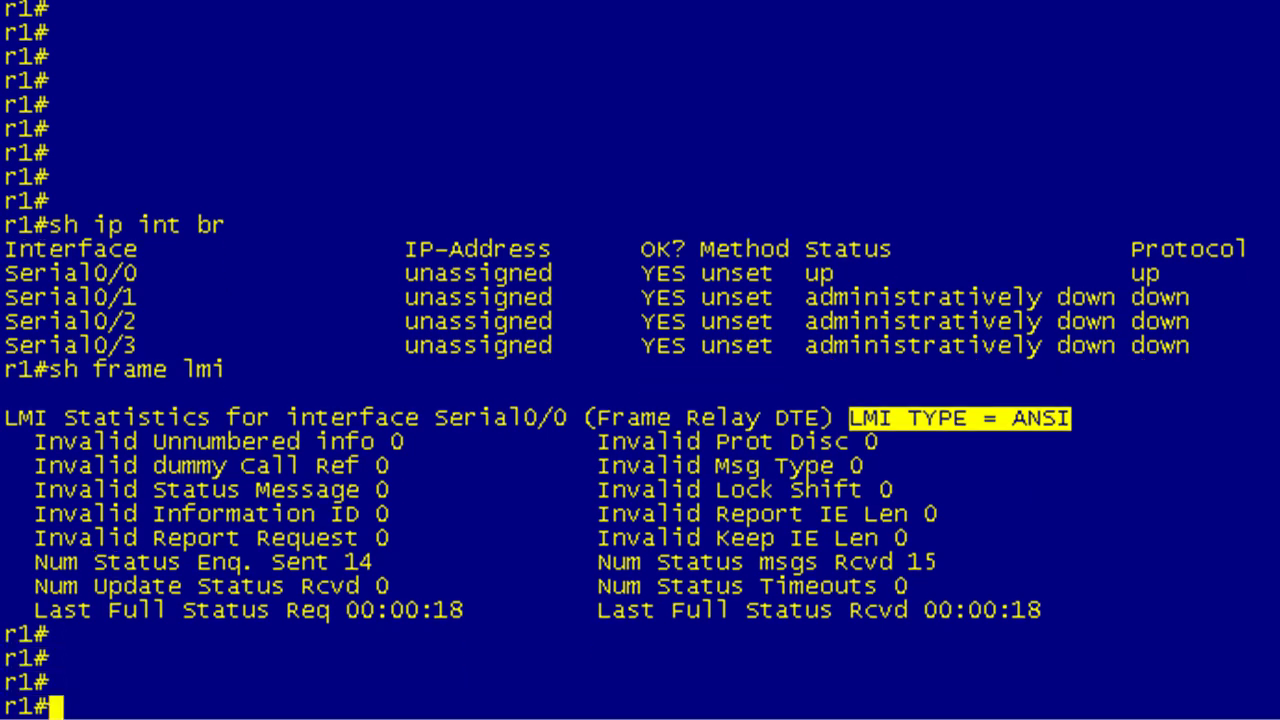
{"action": "type", "text": "sh"}
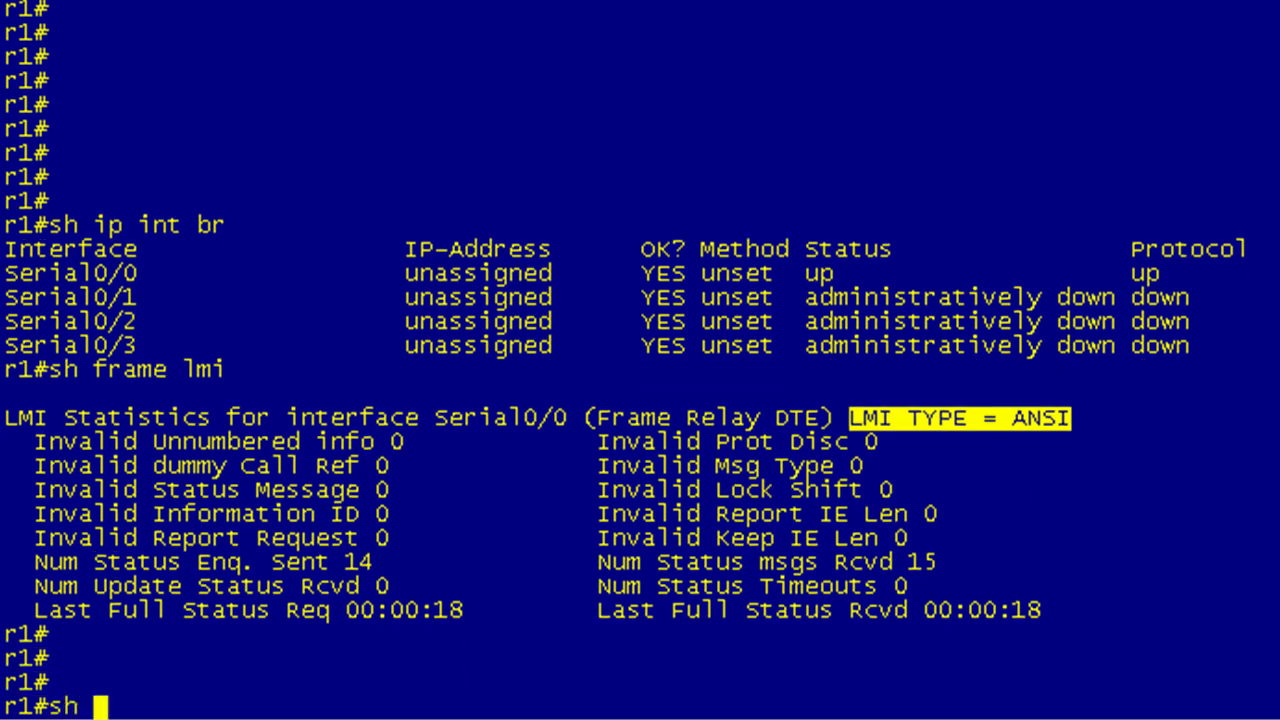
{"action": "type", "text": " frame pvc"}
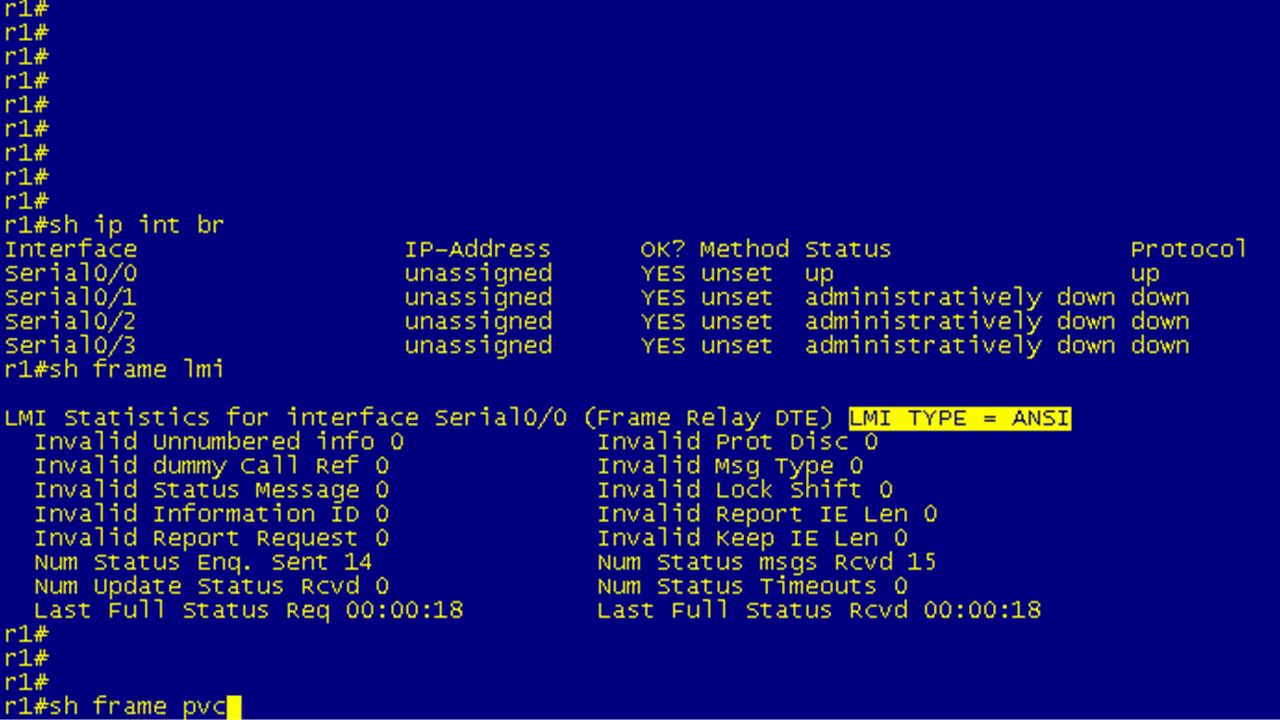
- Page through r1's sh frame pvc output, highlighting the summary table, DLCI 102 ACTIVE, and DLCI 103
{"action": "key", "text": "Return"}
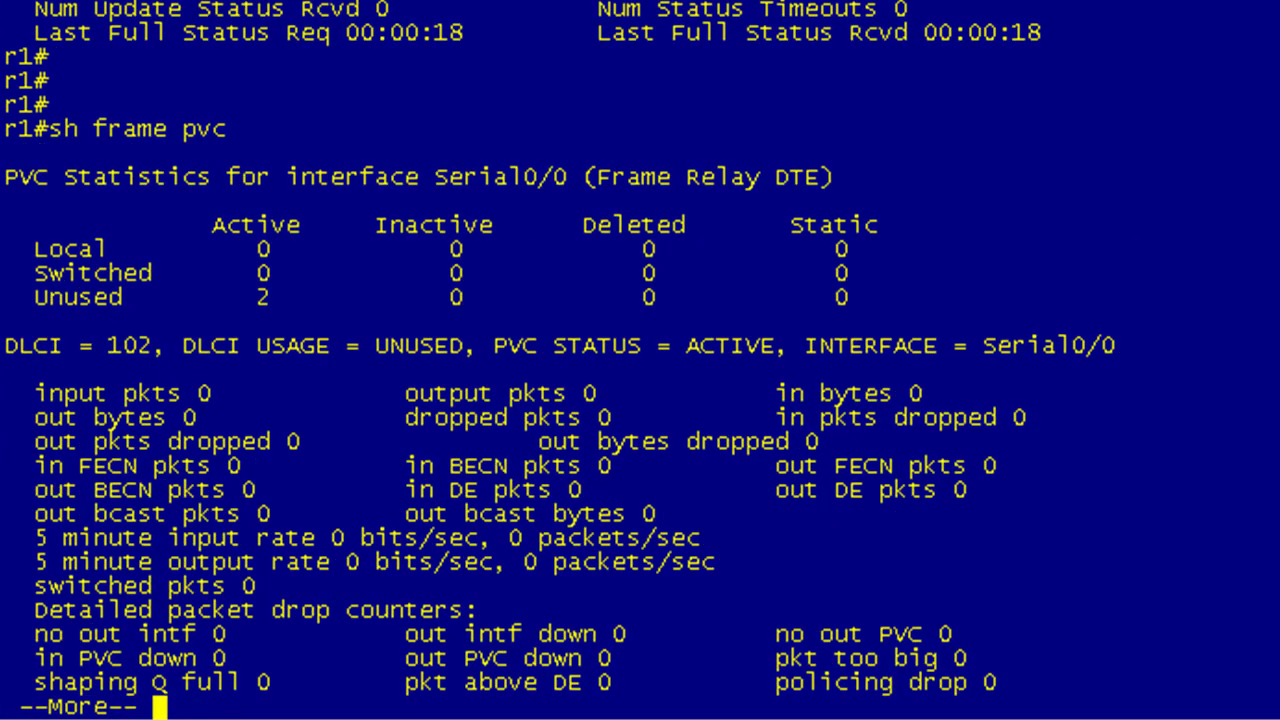
{"action": "key", "text": "Return"}
{"action": "key", "text": "space"}
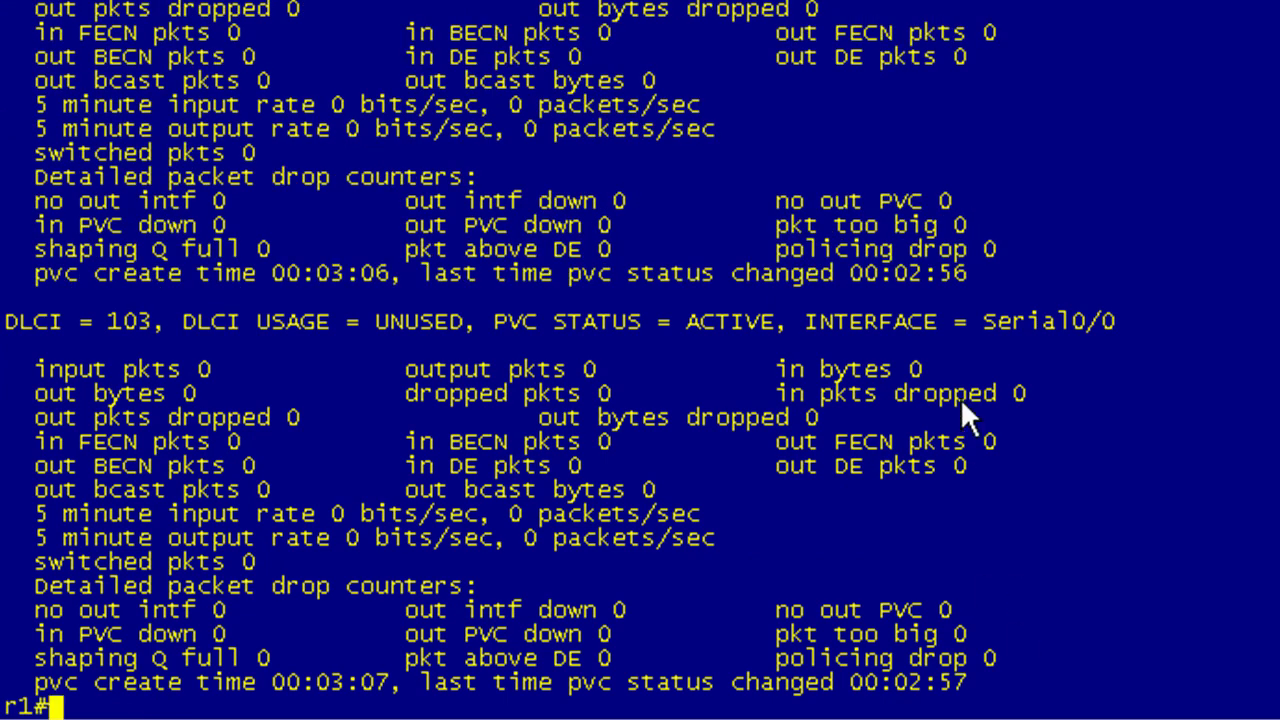
{"action": "scroll", "coordinate": [1046, 406], "scroll_direction": "up", "scroll_amount": 3}
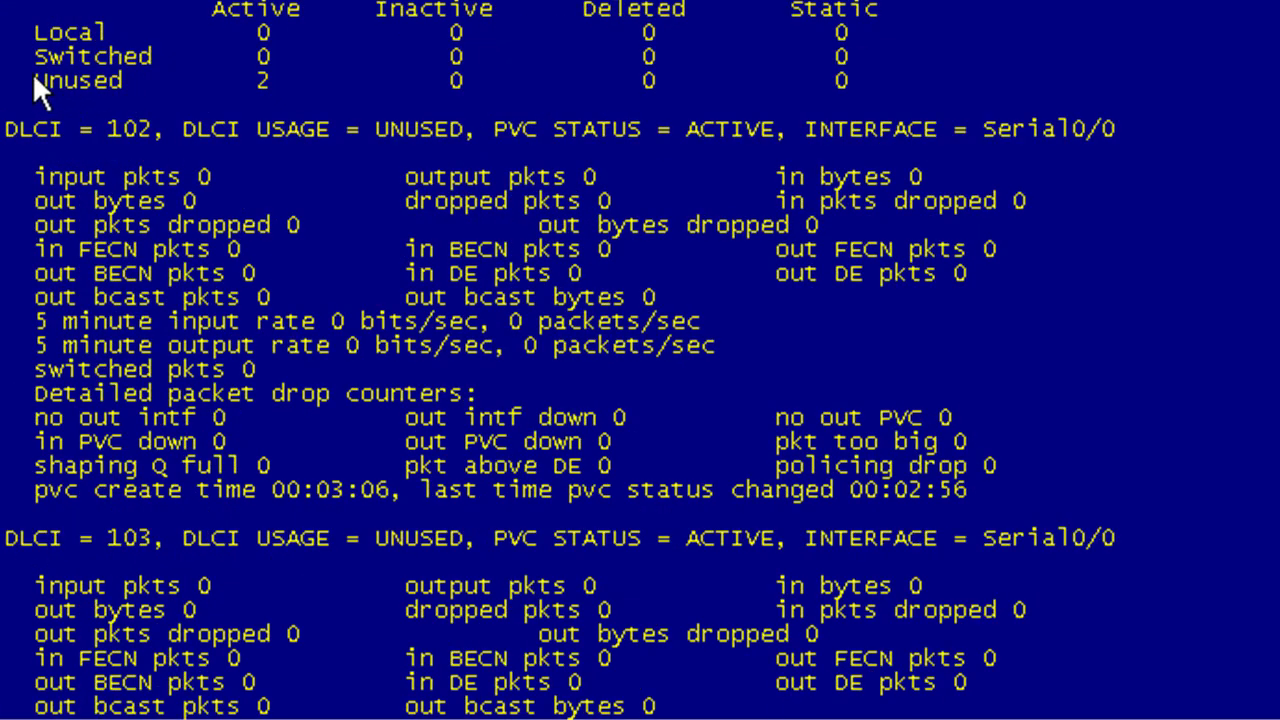
{"action": "left_click_drag", "start_coordinate": [6, 4], "coordinate": [882, 83]}
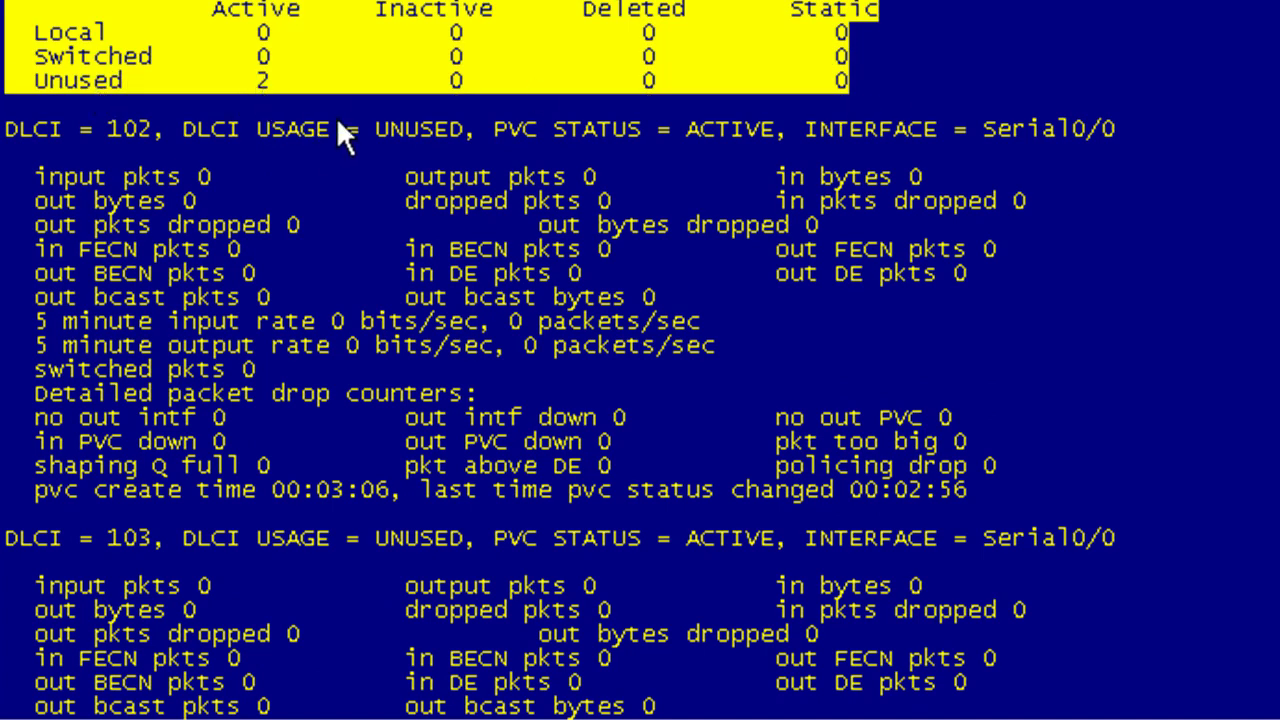
{"action": "right_click", "coordinate": [549, 122]}
{"action": "left_click_drag", "start_coordinate": [488, 130], "coordinate": [803, 128]}
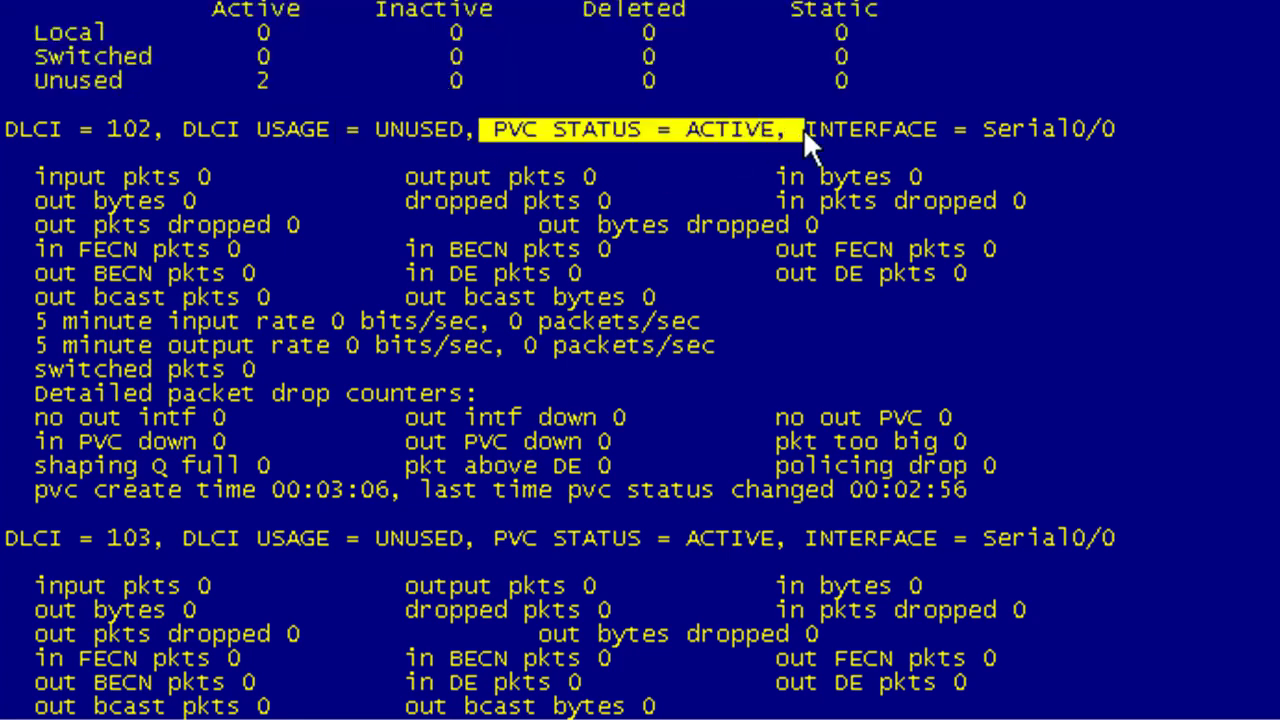
{"action": "scroll", "coordinate": [945, 250], "scroll_direction": "down", "scroll_amount": 3}
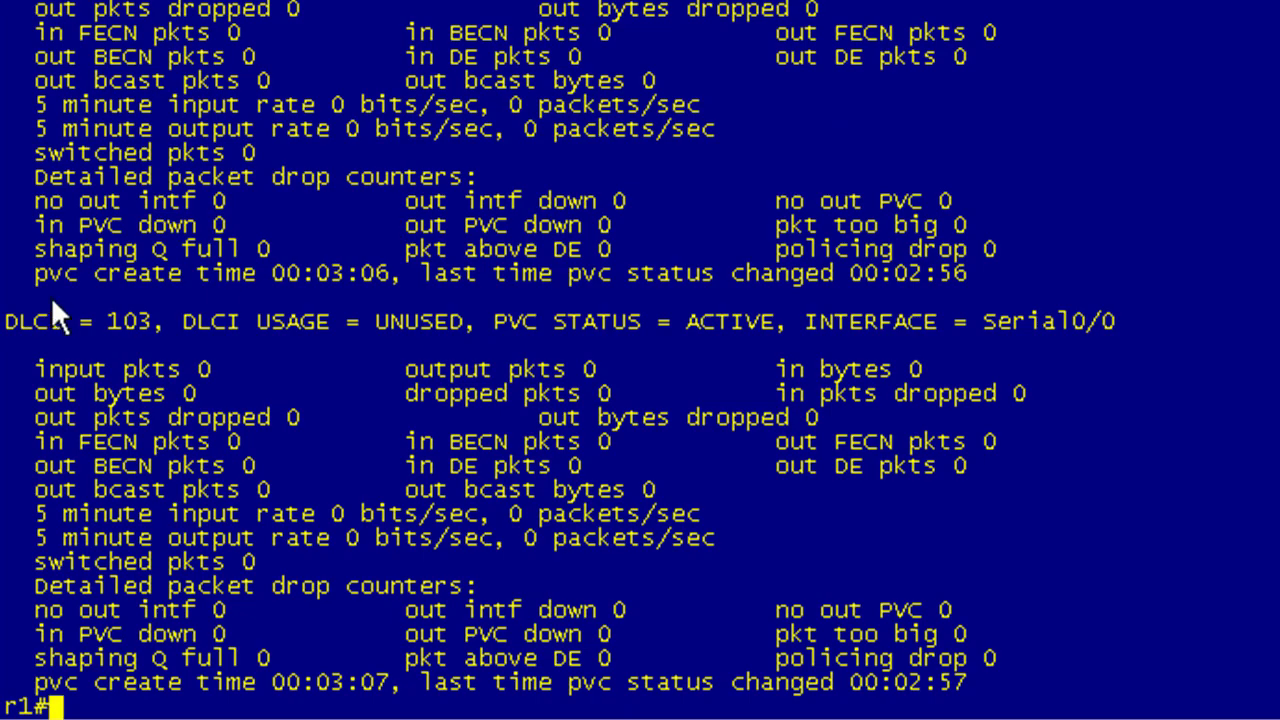
{"action": "left_click_drag", "start_coordinate": [8, 320], "coordinate": [186, 321]}
- On r2, run sh fram lmi, then sh fram pvc showing DLCI 201 active on Serial0/0
{"action": "key", "text": "alt+Tab"}
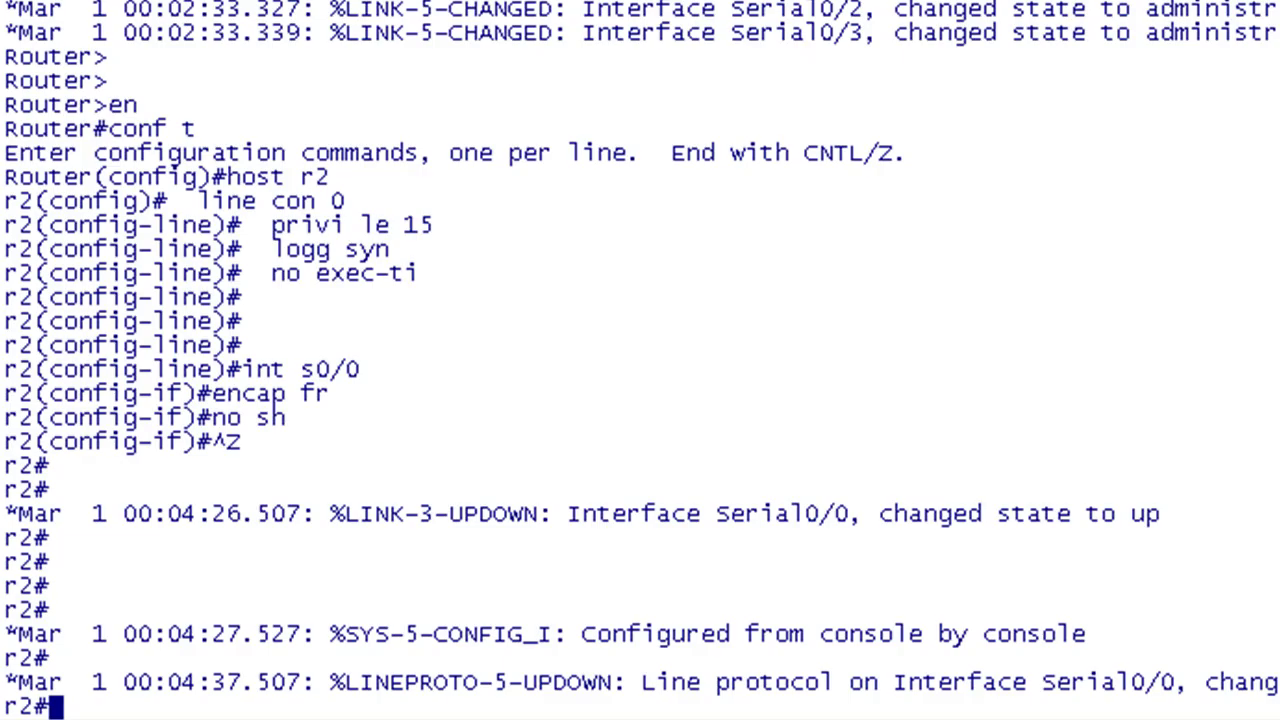
{"action": "type", "text": "sh fram lmi"}
{"action": "key", "text": "Return"}
{"action": "key", "text": "Return"}
{"action": "key", "text": "Return"}
{"action": "key", "text": "Return"}
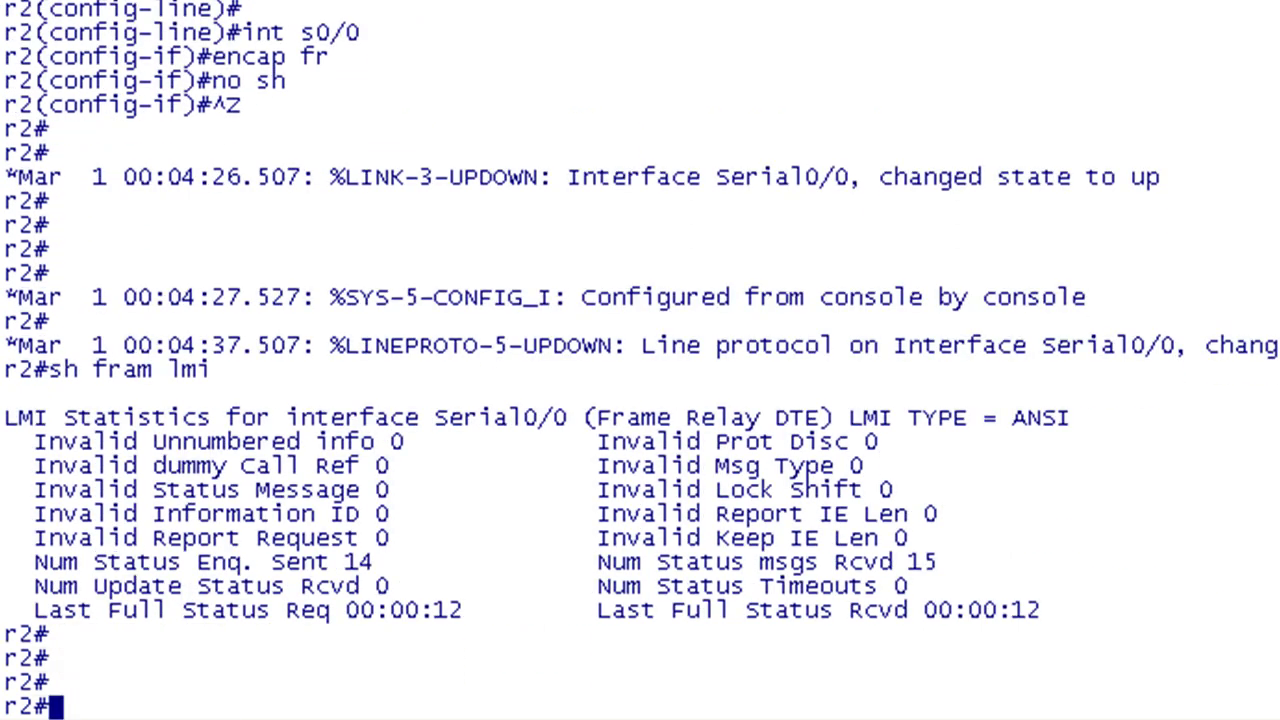
{"action": "key", "text": "Up"}
{"action": "key", "text": "BackSpace"}
{"action": "key", "text": "BackSpace"}
{"action": "key", "text": "BackSpace"}
{"action": "type", "text": "pvc"}
{"action": "key", "text": "Return"}
{"action": "key", "text": "space"}
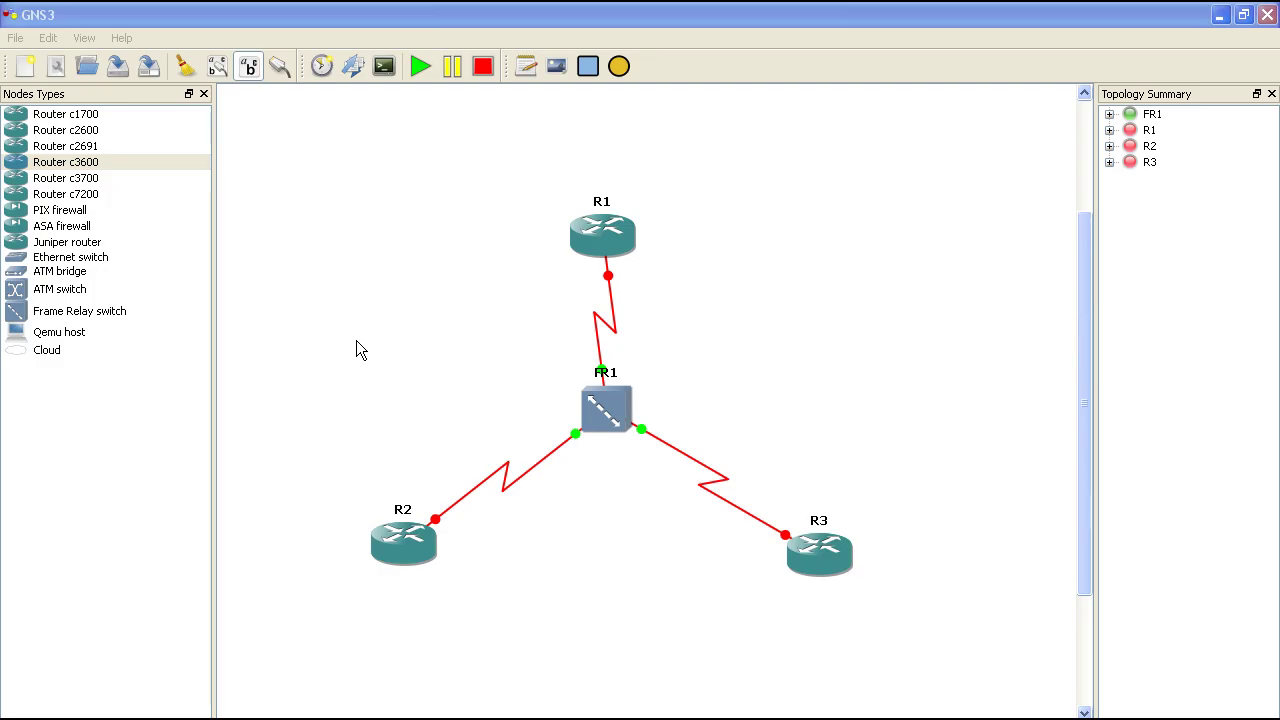
- Open FR1's Frame Relay mapping page and load the 1:102 → 2:201 entry into the fields
{"action": "right_click", "coordinate": [594, 402]}
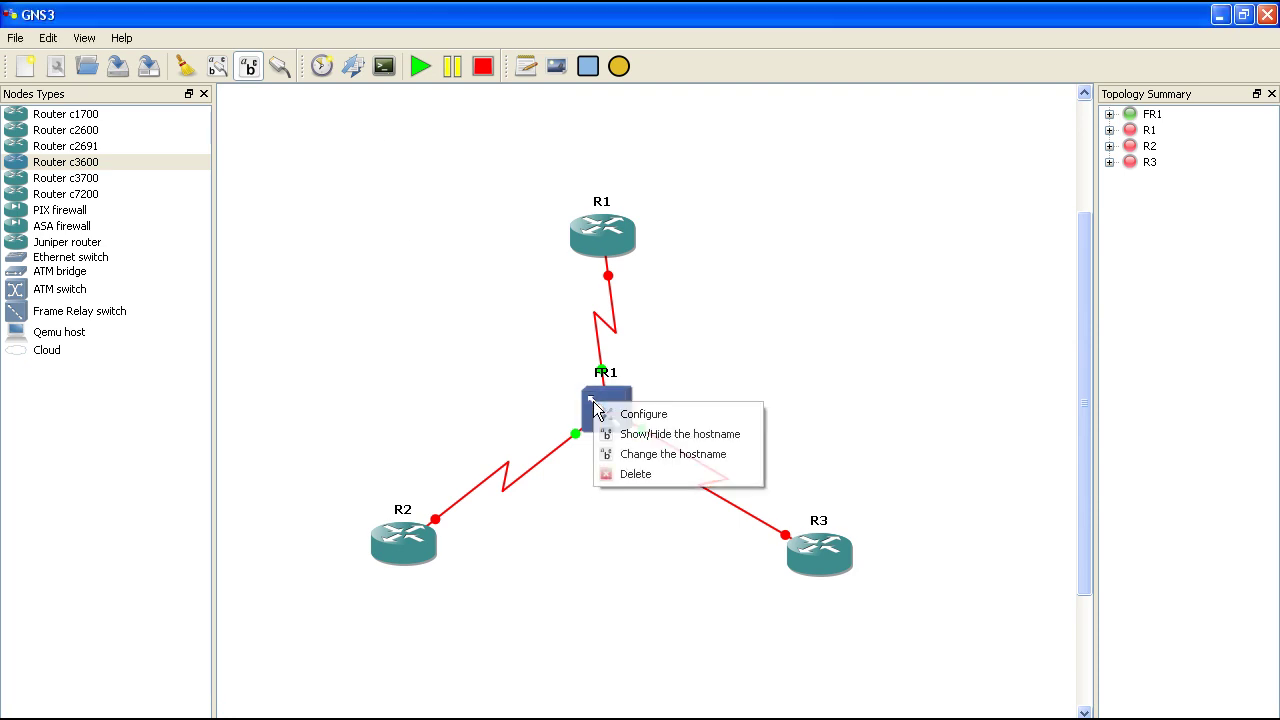
{"action": "left_click", "coordinate": [634, 415]}
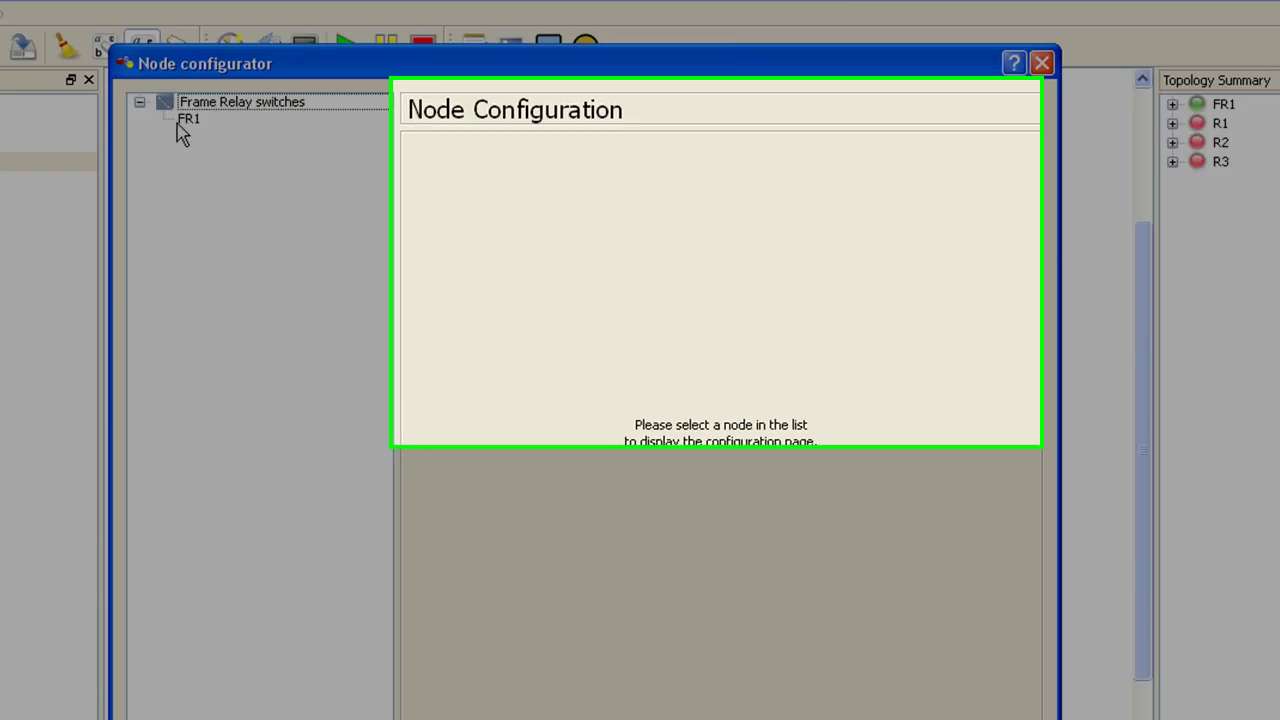
{"action": "left_click", "coordinate": [285, 127]}
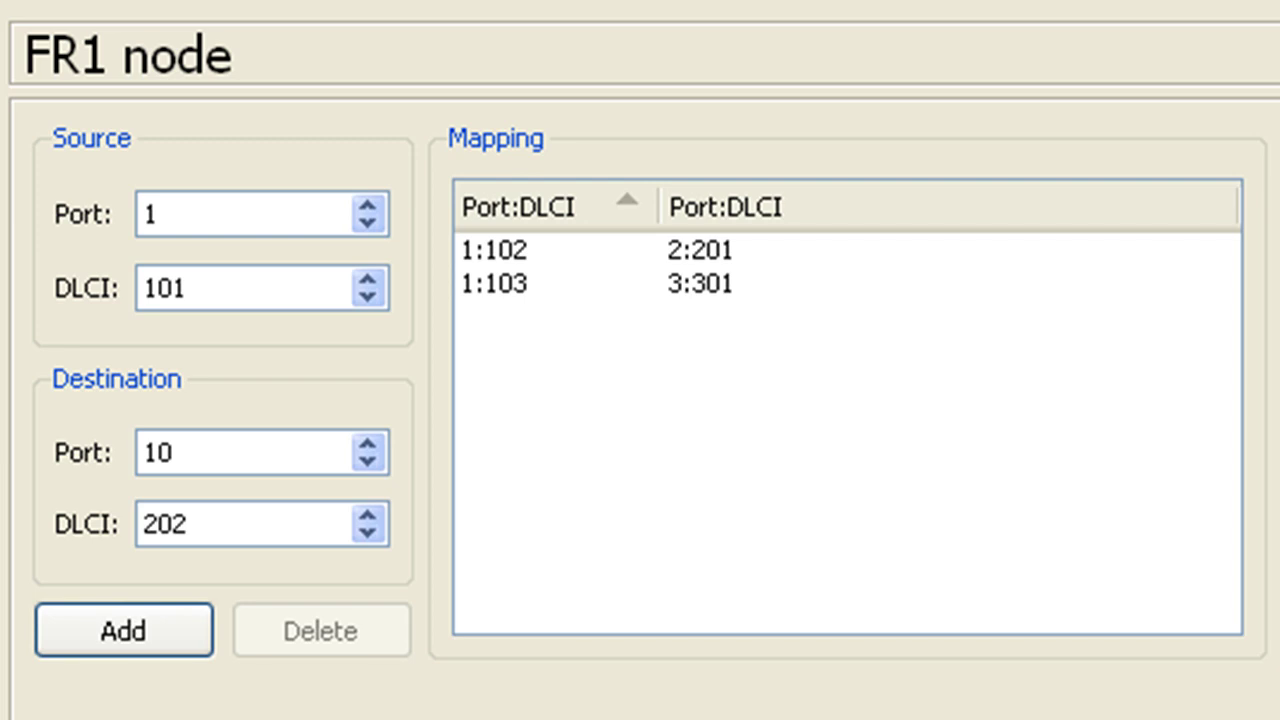
{"action": "left_click", "coordinate": [512, 258]}
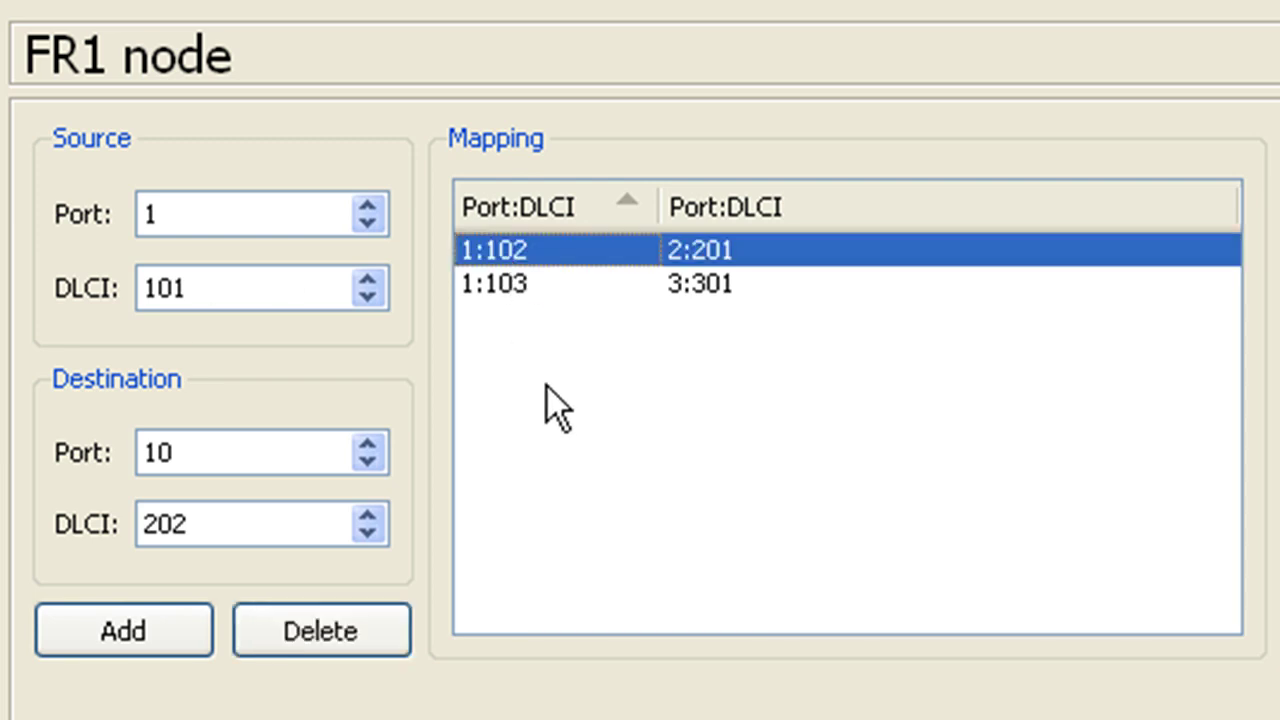
{"action": "left_click", "coordinate": [551, 248]}
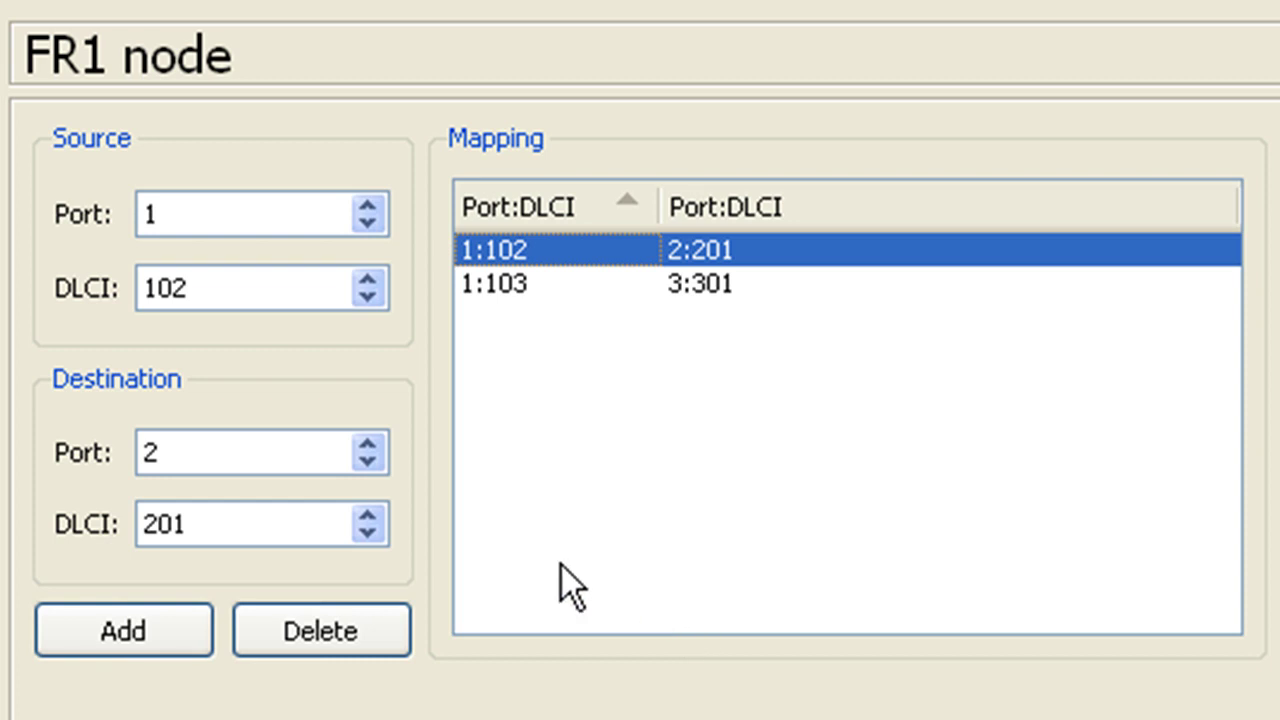
- Add mapping 1:112 → 2:201 and attempt deleting 1:102, which errors about port 1's link
{"action": "left_click", "coordinate": [157, 288]}
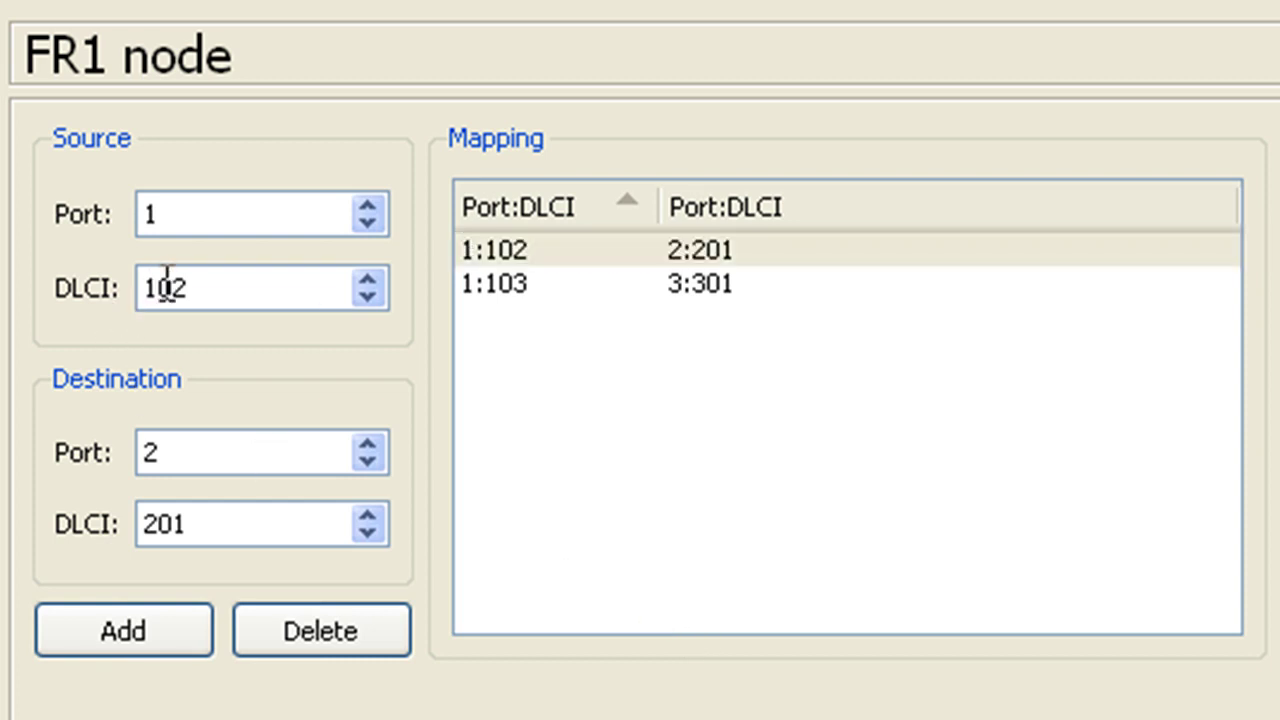
{"action": "left_click_drag", "start_coordinate": [141, 290], "coordinate": [174, 274]}
{"action": "left_click", "coordinate": [165, 286]}
{"action": "type", "text": "11"}
{"action": "left_click", "coordinate": [154, 646]}
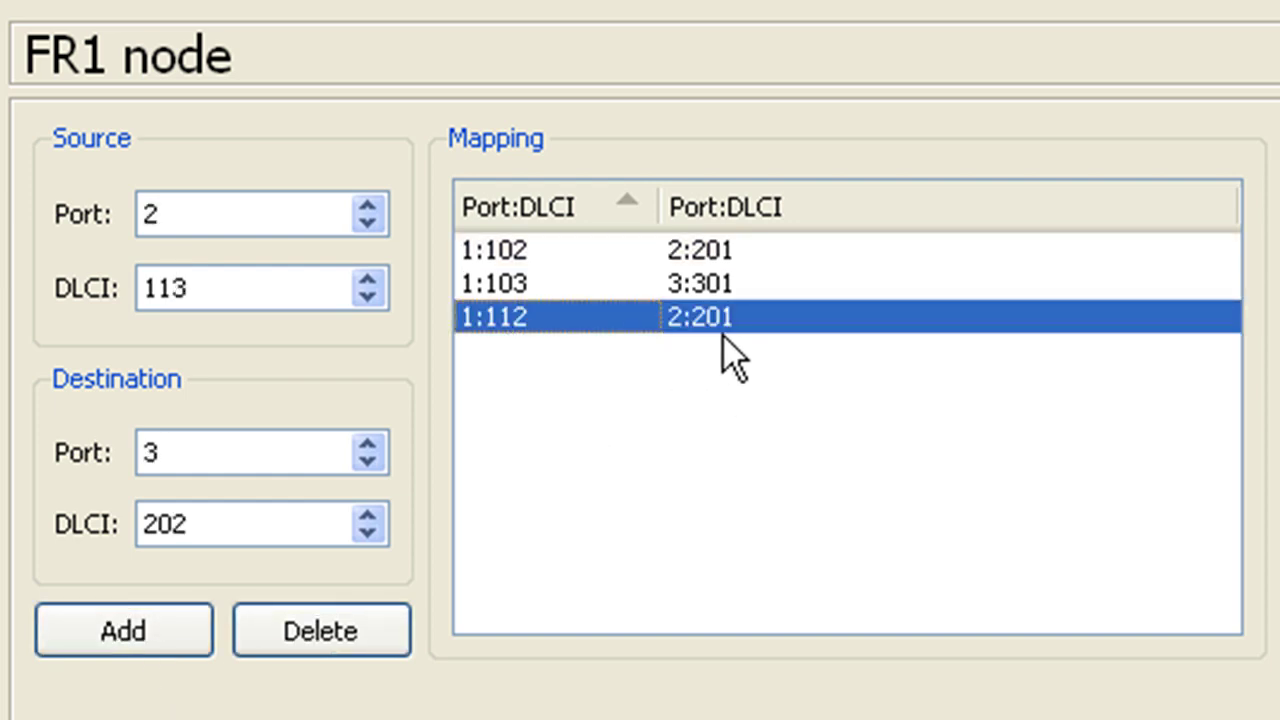
{"action": "left_click", "coordinate": [615, 250]}
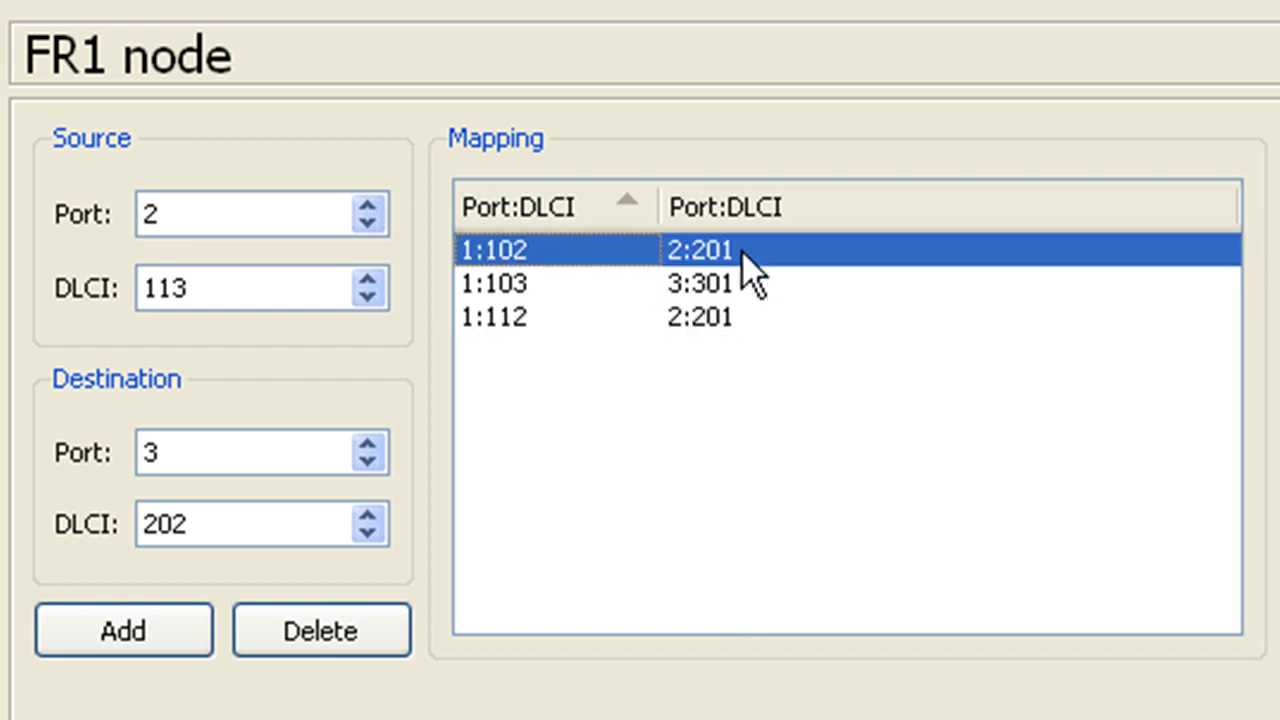
{"action": "left_click", "coordinate": [322, 632]}
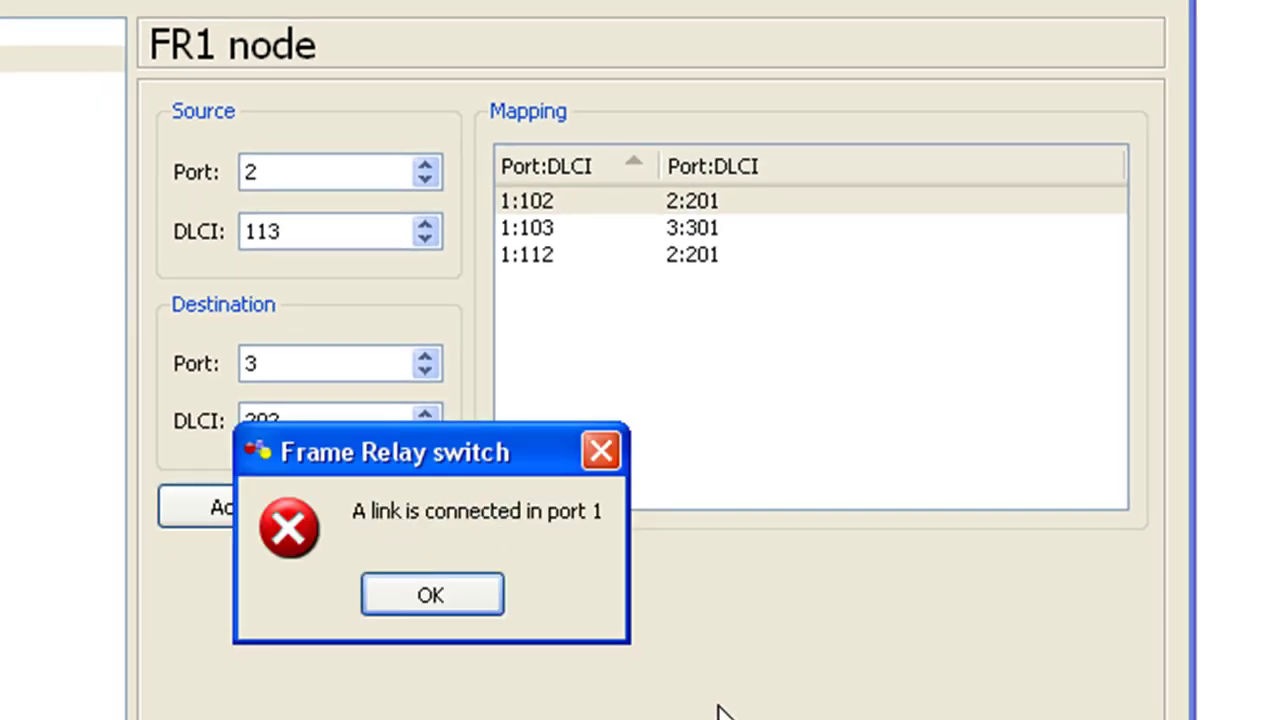
- Dismiss the port-1 error, delete FR1's 1:102 mapping, and close the configurator with OK
{"action": "key", "text": "Return"}
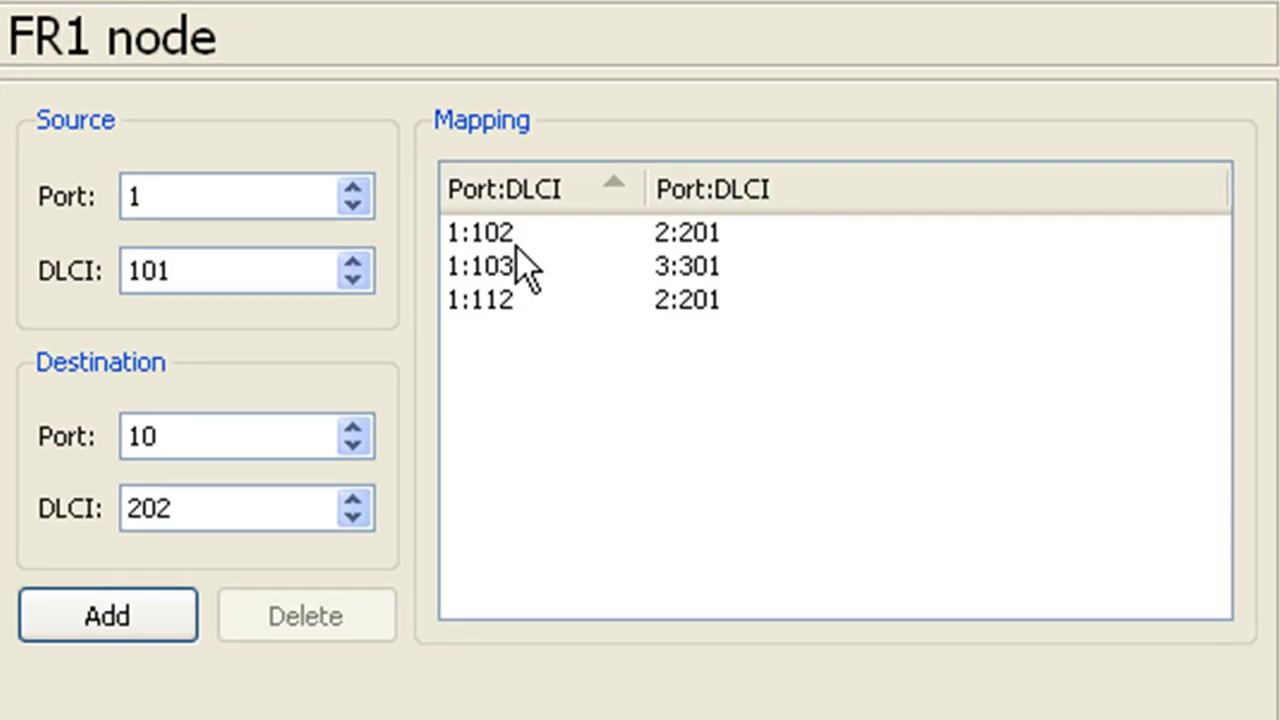
{"action": "left_click", "coordinate": [517, 245]}
{"action": "left_click", "coordinate": [290, 630]}
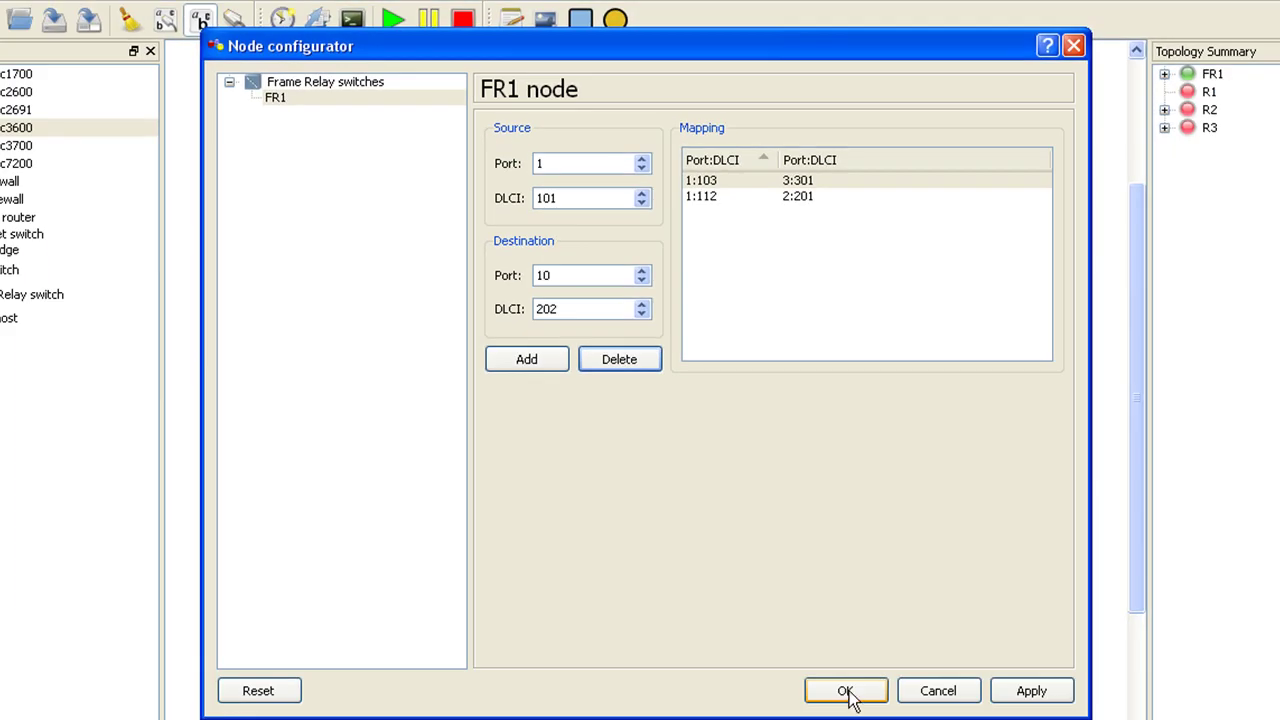
{"action": "left_click", "coordinate": [845, 691]}
- Reconnect R1 to FR1's port 1 with a serial link
{"action": "left_click", "coordinate": [236, 26]}
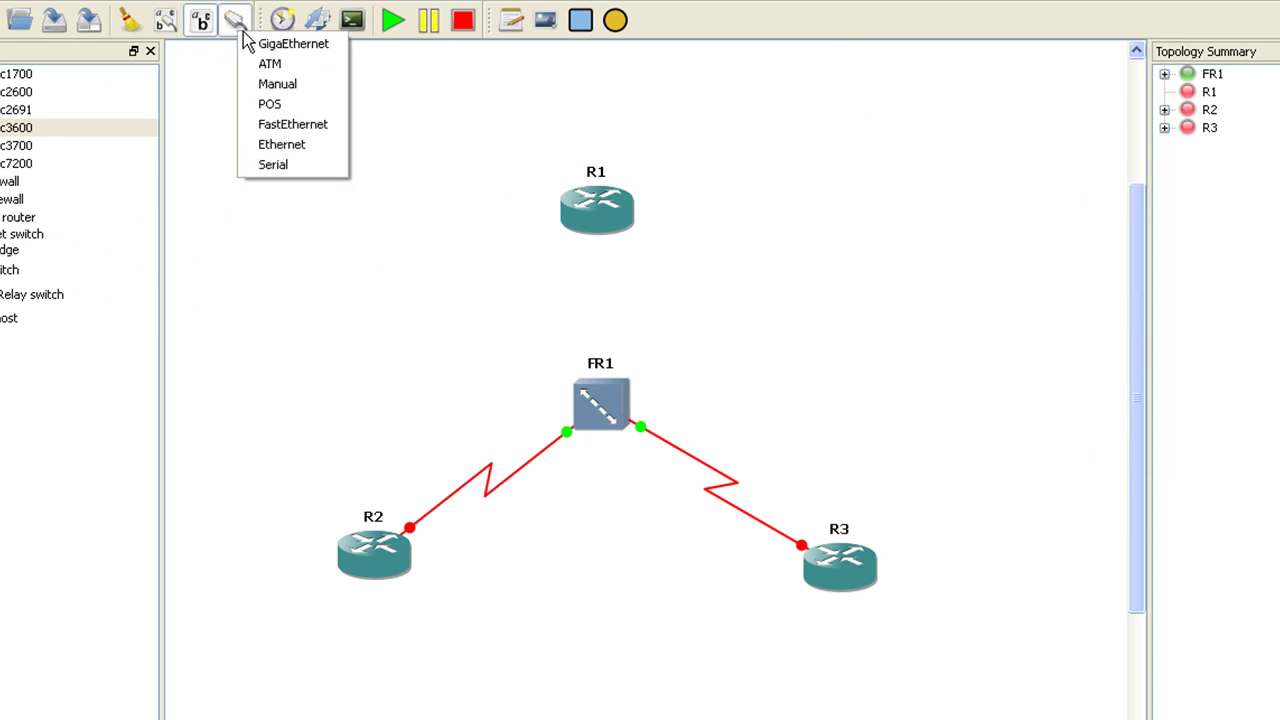
{"action": "left_click", "coordinate": [280, 164]}
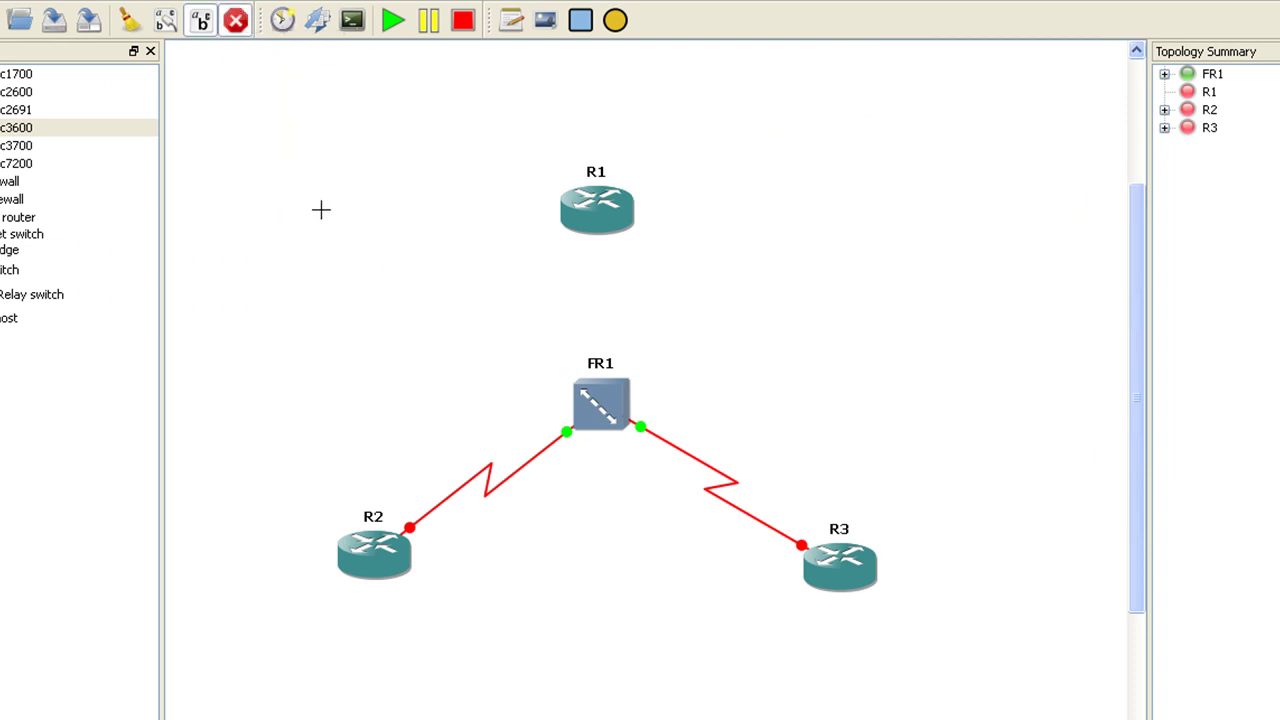
{"action": "left_click", "coordinate": [593, 225]}
{"action": "left_click", "coordinate": [608, 405]}
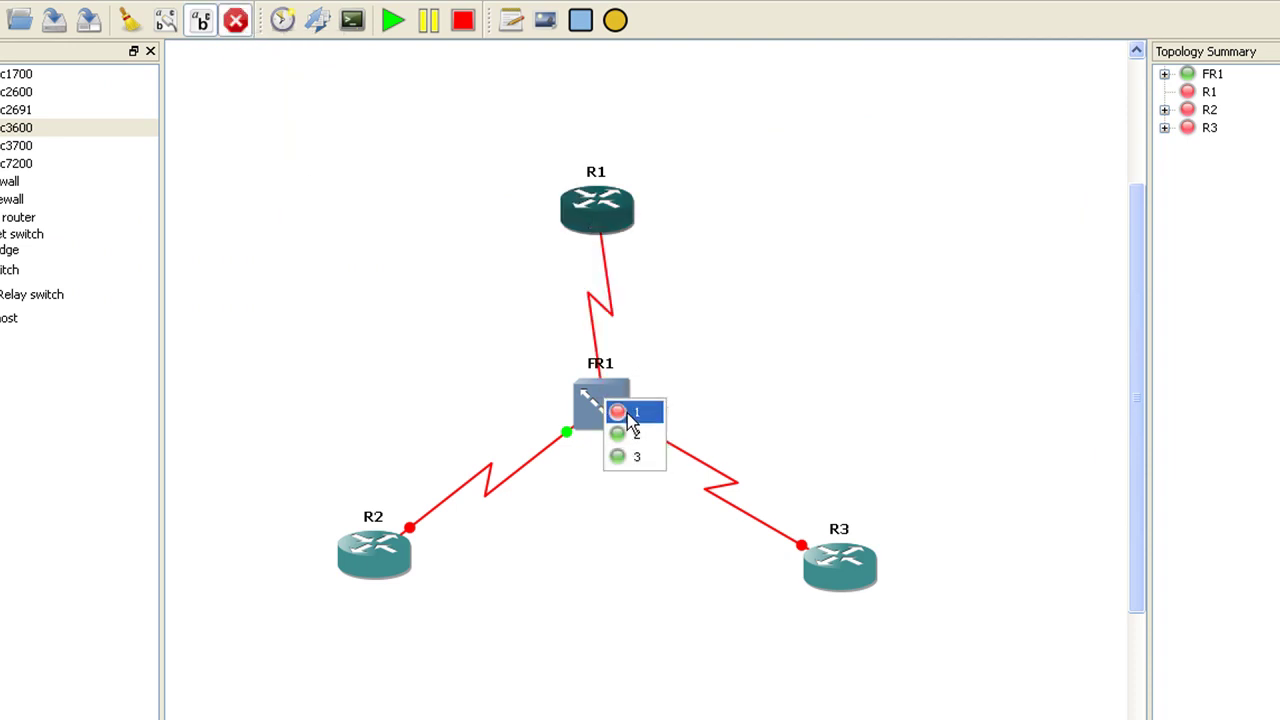
{"action": "left_click", "coordinate": [628, 410]}
{"action": "left_click", "coordinate": [236, 22]}
- Review FR1's remaining mappings, 1:103 → 3:301 and 1:112 → 2:201
{"action": "right_click", "coordinate": [596, 390]}
{"action": "left_click", "coordinate": [665, 402]}
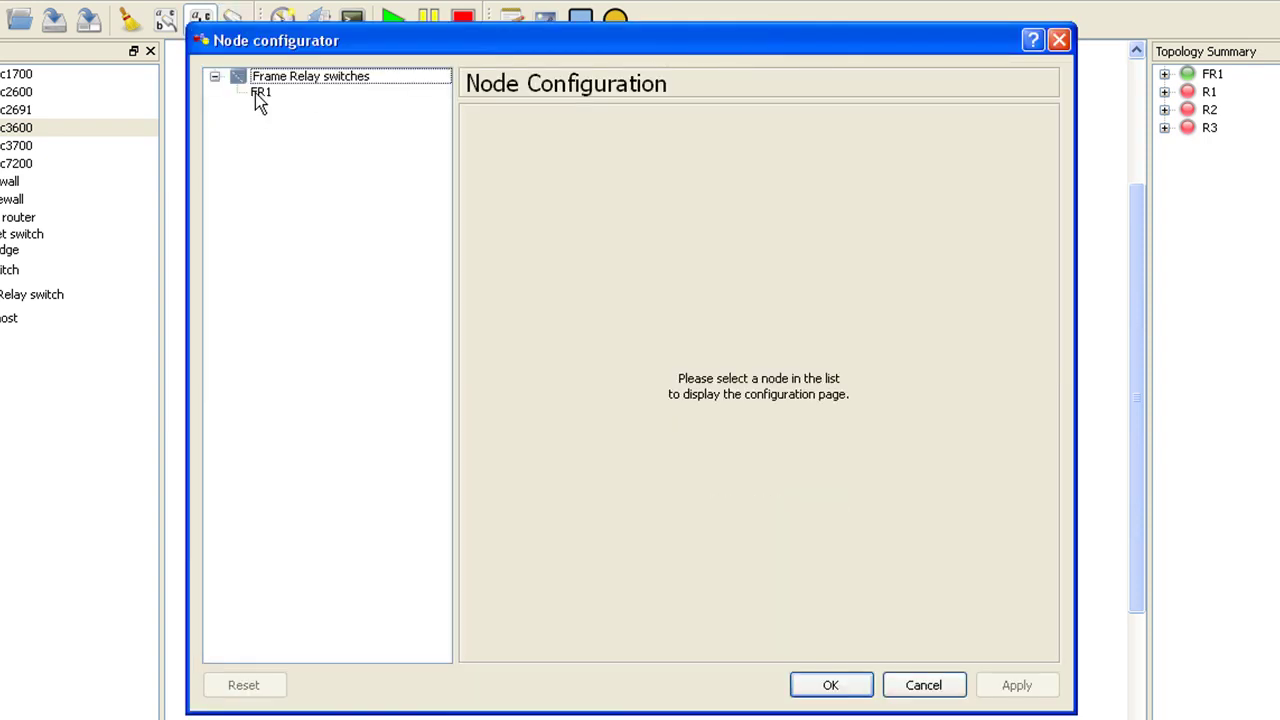
{"action": "left_click", "coordinate": [262, 92]}
{"action": "left_click", "coordinate": [696, 196]}
{"action": "left_click", "coordinate": [518, 234]}
{"action": "left_click", "coordinate": [520, 260]}
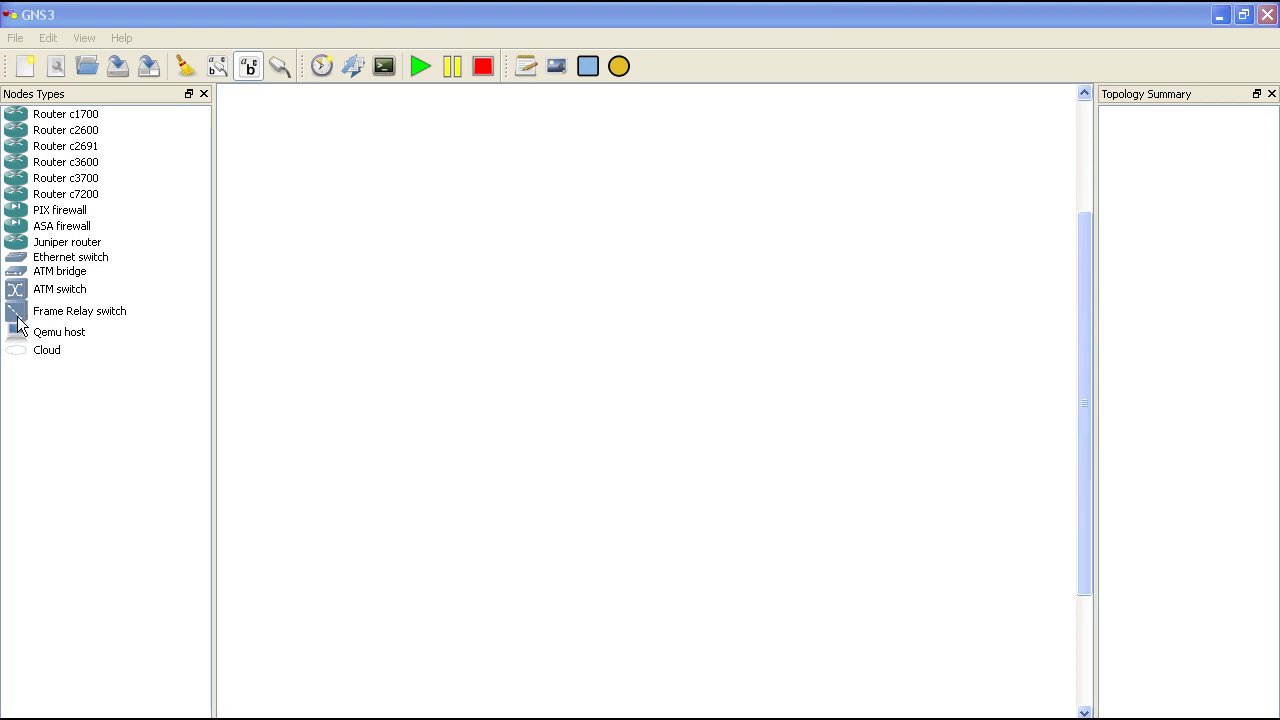
- Place Frame Relay switches FR1 and FR2 side by side in a row on the canvas
{"action": "left_click_drag", "start_coordinate": [30, 311], "coordinate": [550, 379]}
{"action": "left_click_drag", "start_coordinate": [22, 315], "coordinate": [818, 402]}
{"action": "left_click_drag", "start_coordinate": [1032, 510], "coordinate": [979, 497]}
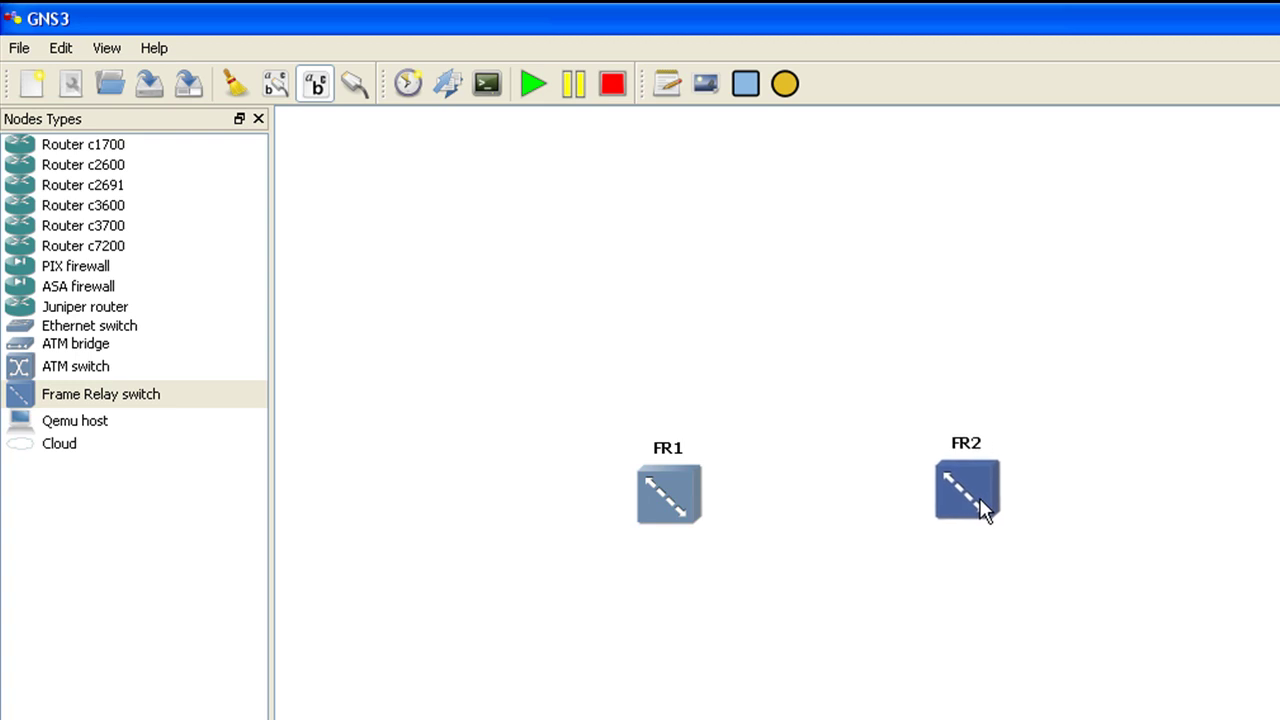
{"action": "left_click", "coordinate": [735, 572]}
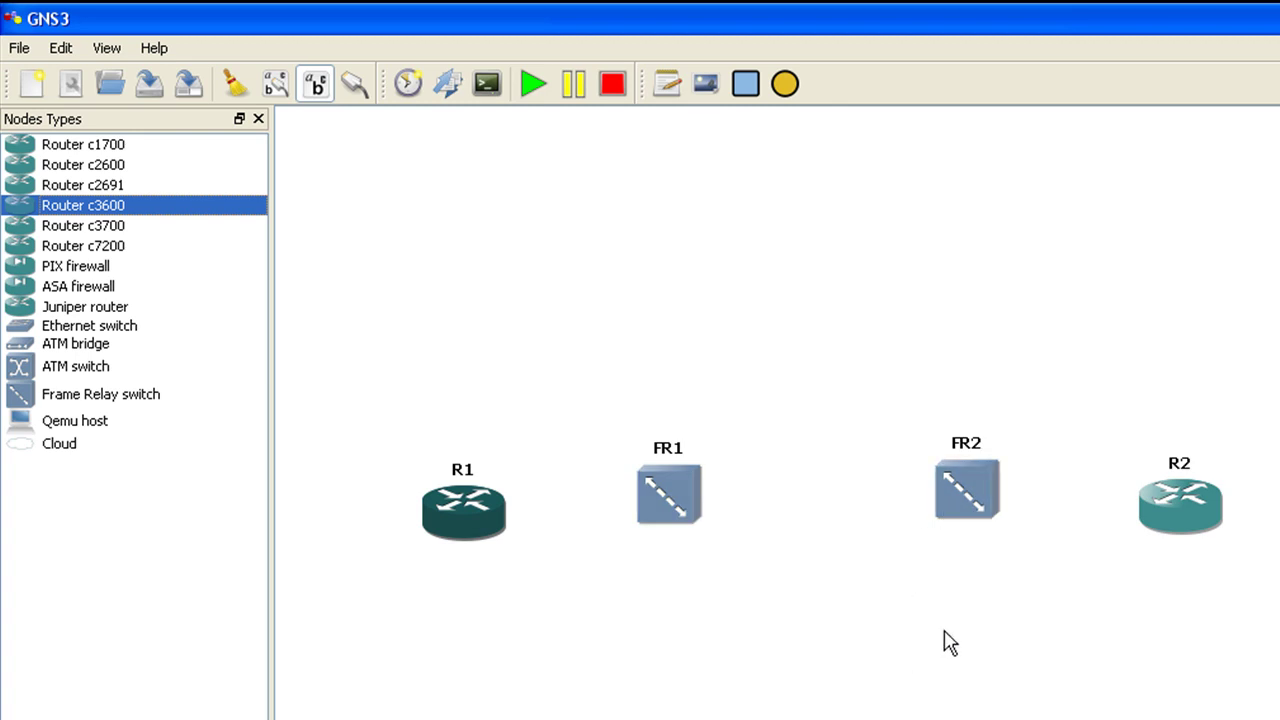
- Add a mapping on FR1 from source 1:102 to destination 2:222
{"action": "right_click", "coordinate": [668, 496]}
{"action": "left_click", "coordinate": [750, 513]}
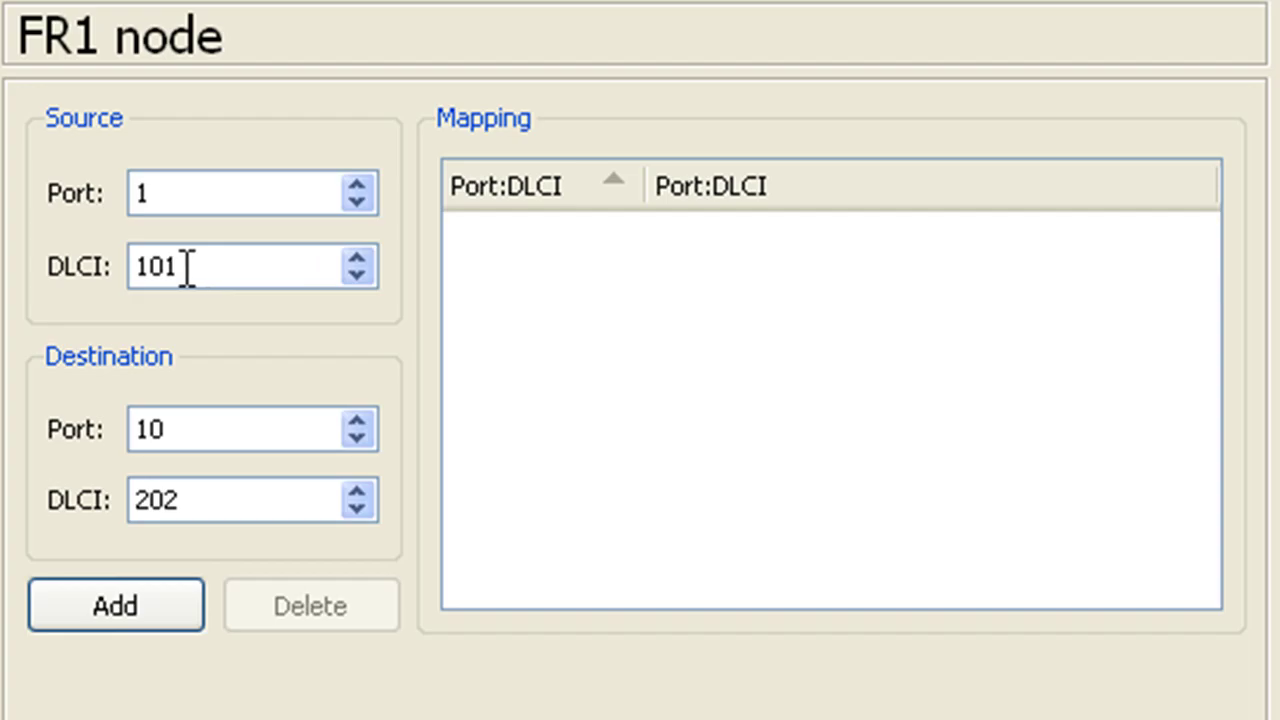
{"action": "left_click_drag", "start_coordinate": [187, 266], "coordinate": [166, 266]}
{"action": "type", "text": "2"}
{"action": "left_click_drag", "start_coordinate": [197, 432], "coordinate": [98, 428]}
{"action": "type", "text": "2"}
{"action": "left_click_drag", "start_coordinate": [208, 504], "coordinate": [92, 508]}
{"action": "type", "text": "222"}
{"action": "left_click", "coordinate": [115, 605]}
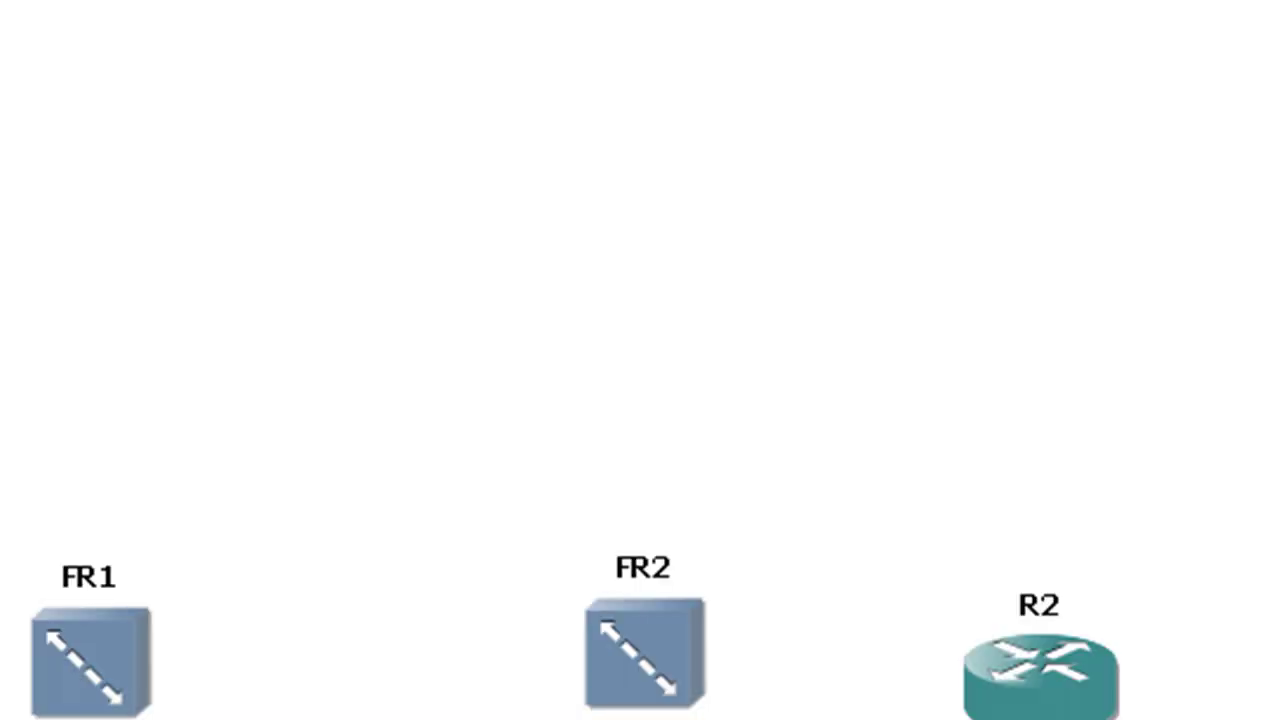
- Add a mapping on FR2 from source 1:201 to destination 2:222
{"action": "right_click", "coordinate": [643, 668]}
{"action": "left_click", "coordinate": [729, 697]}
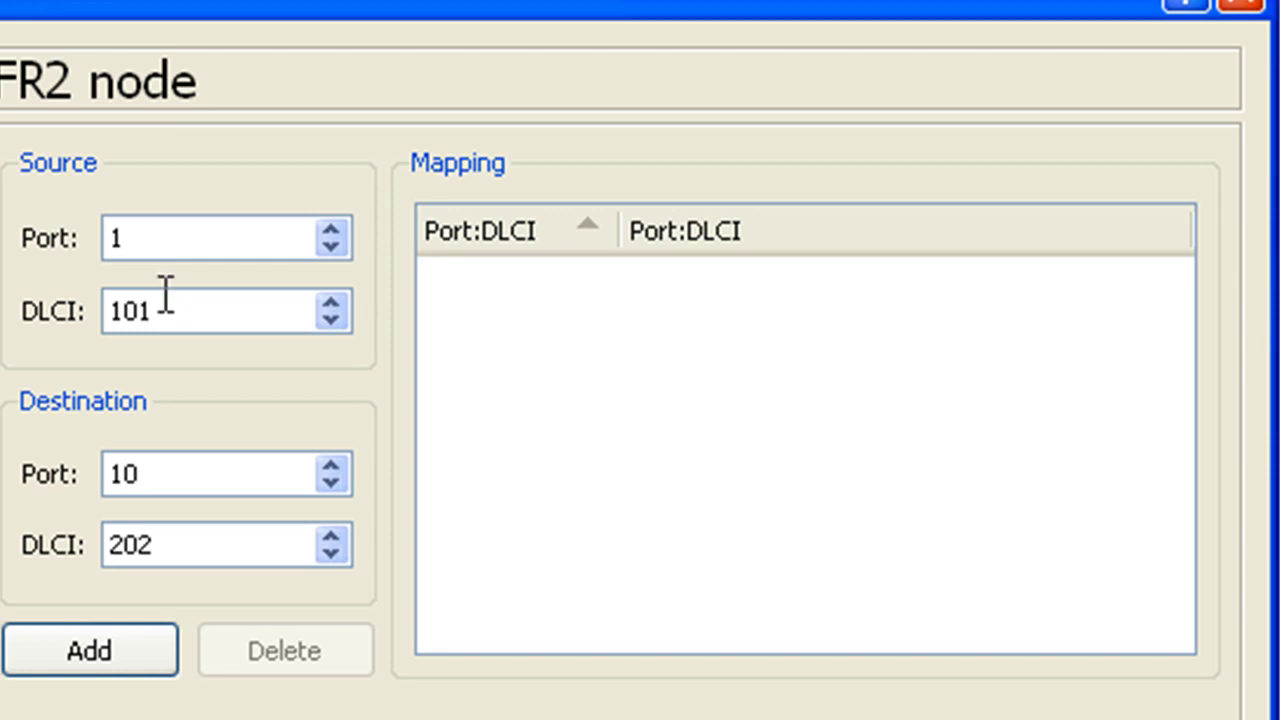
{"action": "left_click_drag", "start_coordinate": [153, 312], "coordinate": [95, 310]}
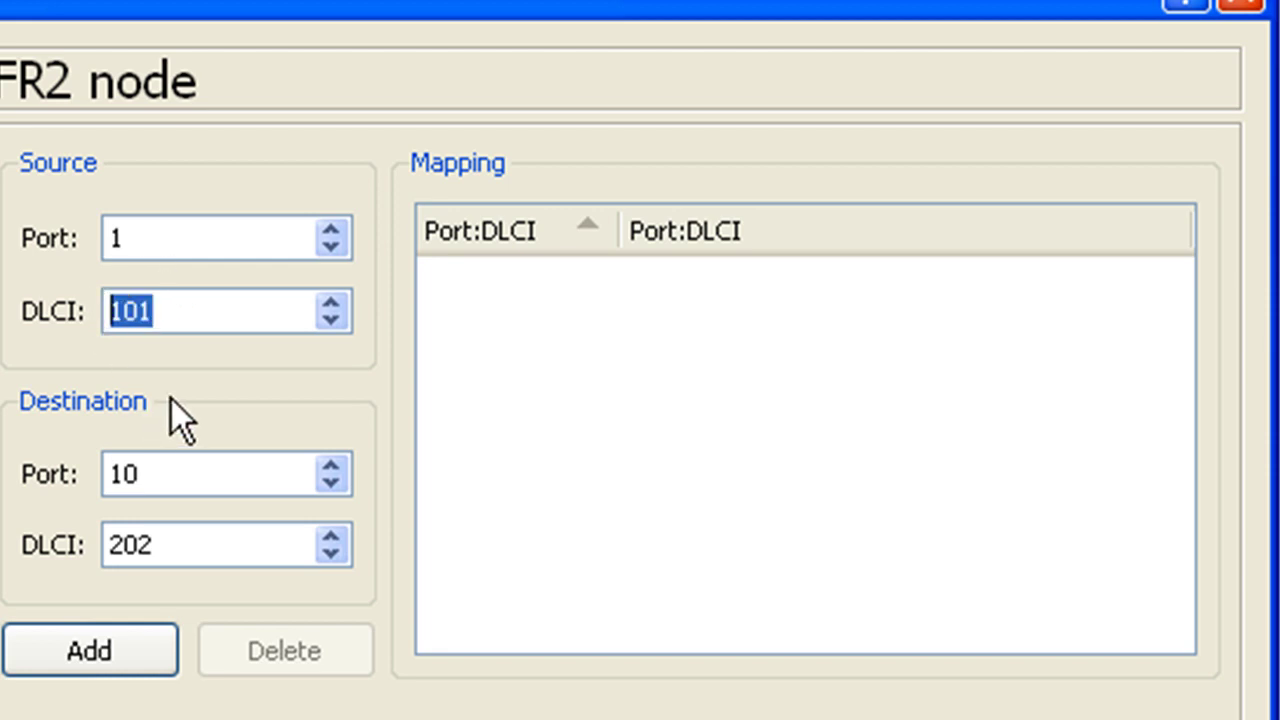
{"action": "type", "text": "201"}
{"action": "left_click_drag", "start_coordinate": [152, 476], "coordinate": [100, 478]}
{"action": "type", "text": "2"}
{"action": "left_click_drag", "start_coordinate": [183, 546], "coordinate": [63, 548]}
{"action": "type", "text": "222"}
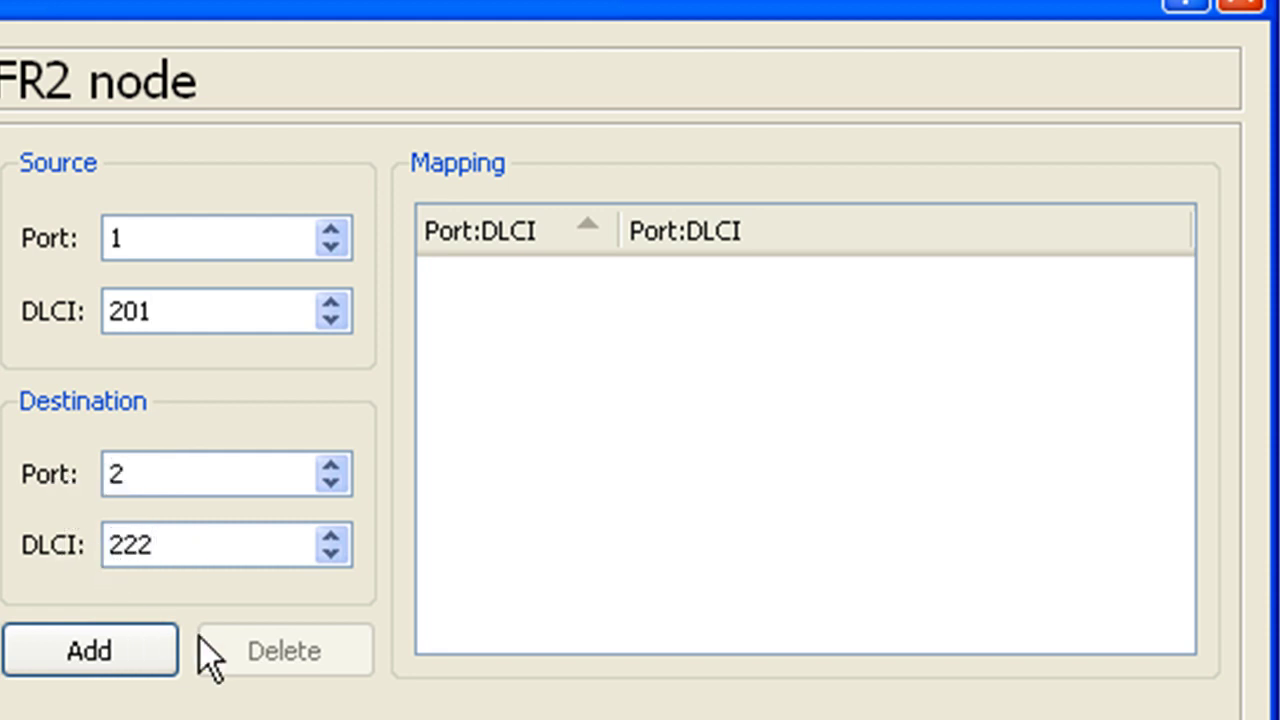
{"action": "left_click", "coordinate": [124, 654]}
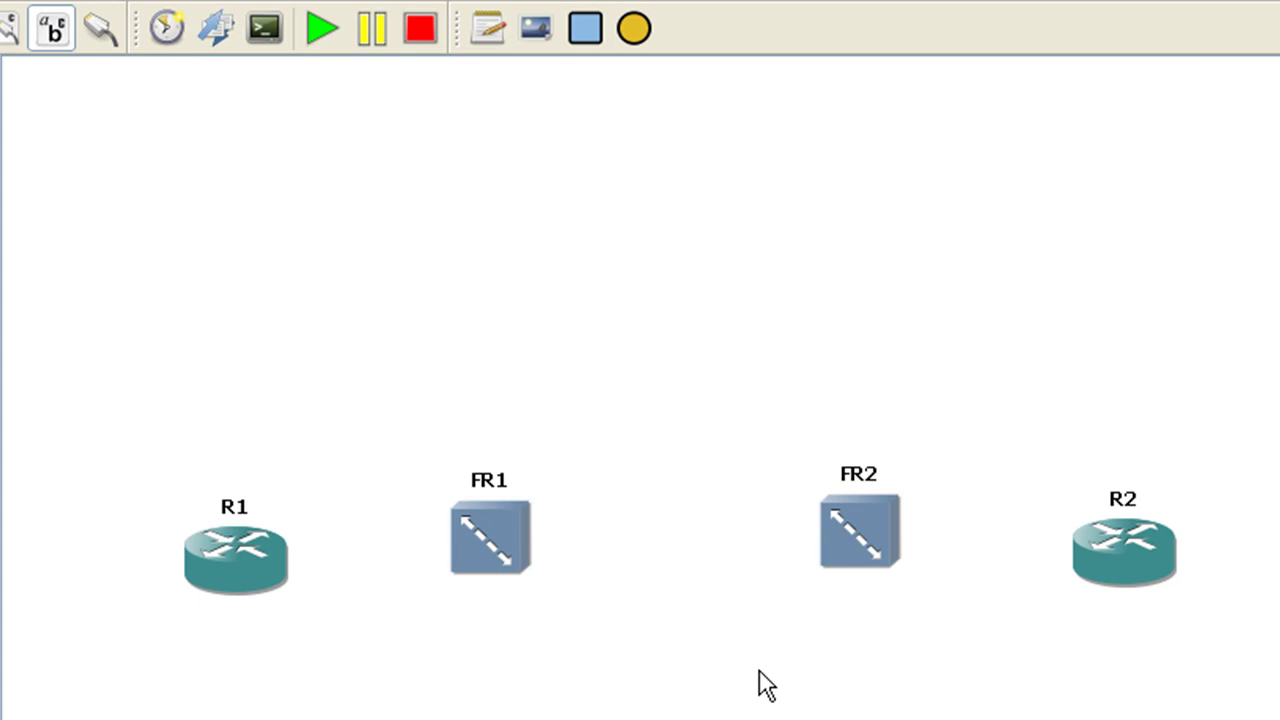
- Connect R1 to FR1 and R2 to FR2 with serial links on port 1
{"action": "left_click", "coordinate": [101, 30]}
{"action": "left_click", "coordinate": [190, 212]}
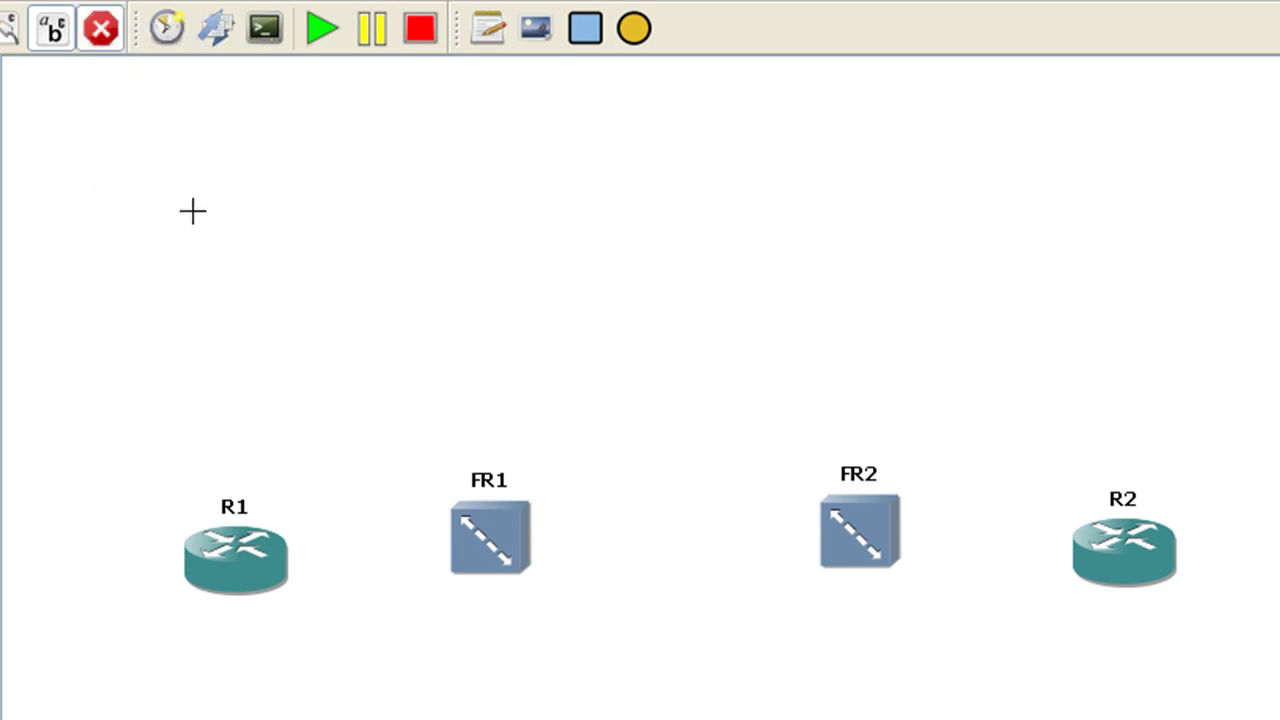
{"action": "left_click", "coordinate": [480, 551]}
{"action": "left_click", "coordinate": [490, 563]}
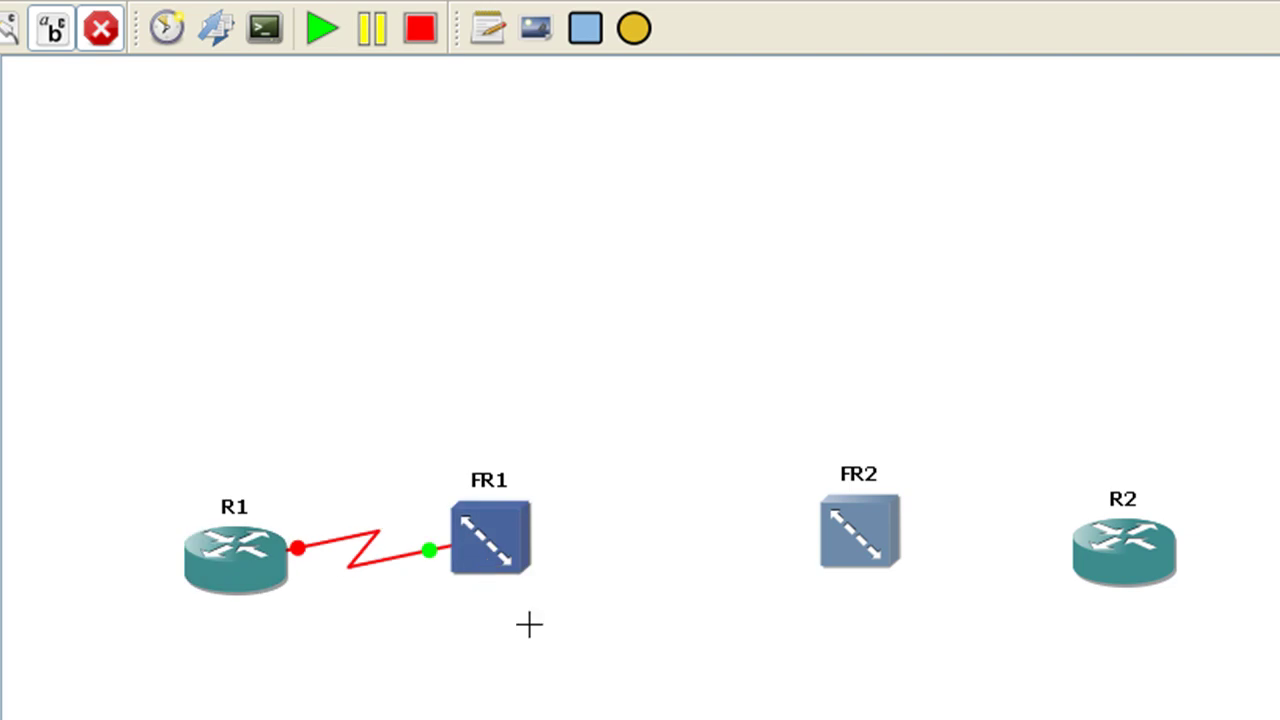
{"action": "left_click", "coordinate": [1118, 555]}
{"action": "left_click", "coordinate": [886, 533]}
{"action": "left_click", "coordinate": [893, 550]}
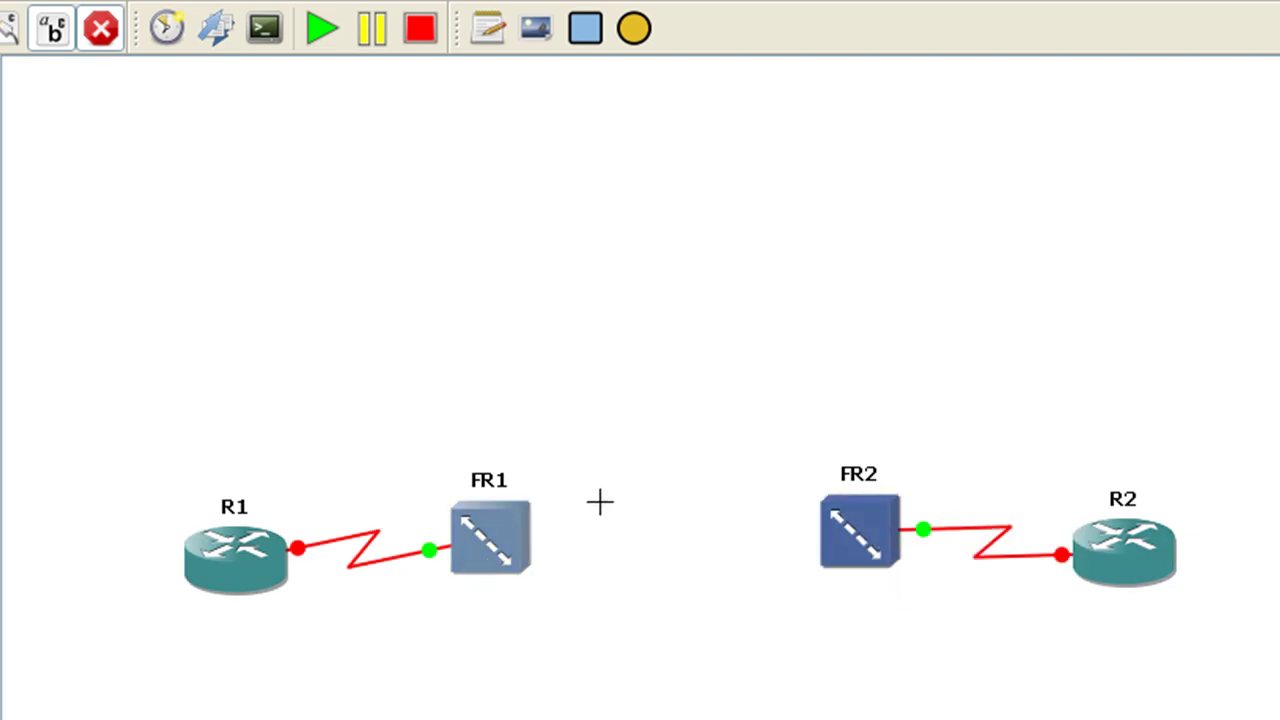
- Try linking FR1 port 2 to FR2 port 2, which fails with "Can't connect these devices"
{"action": "left_click", "coordinate": [507, 532]}
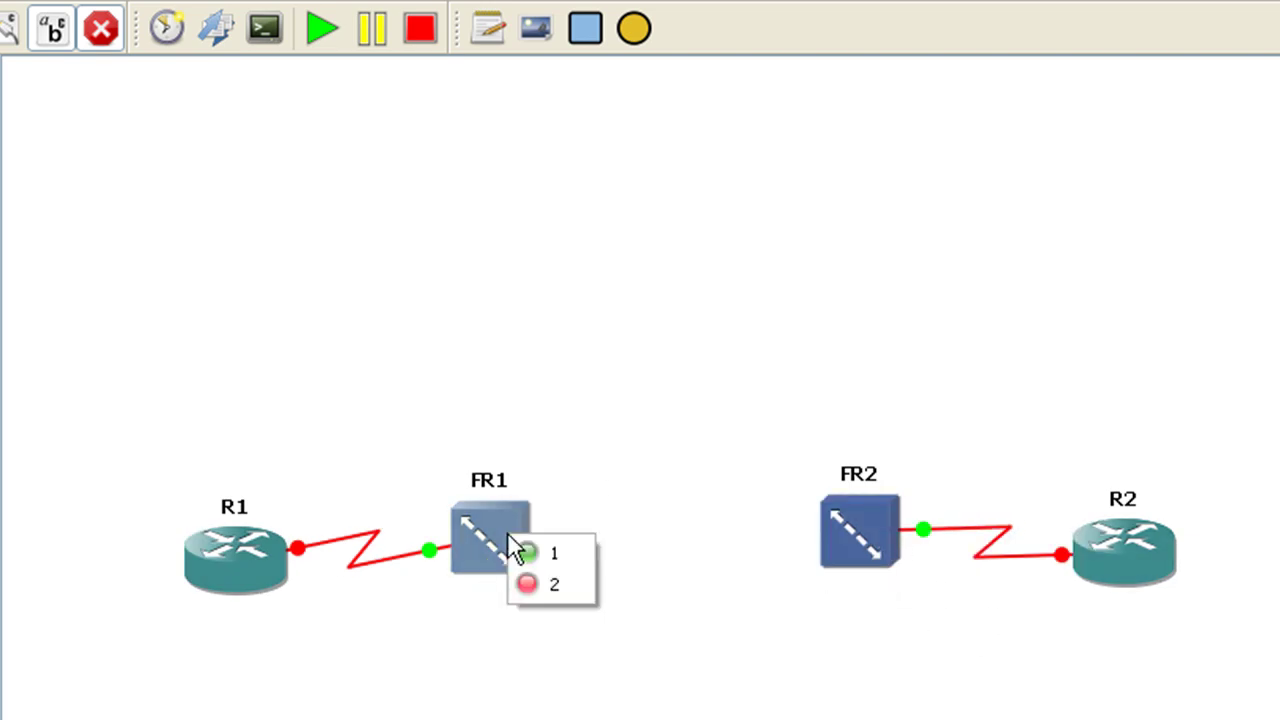
{"action": "left_click", "coordinate": [532, 584]}
{"action": "left_click", "coordinate": [837, 533]}
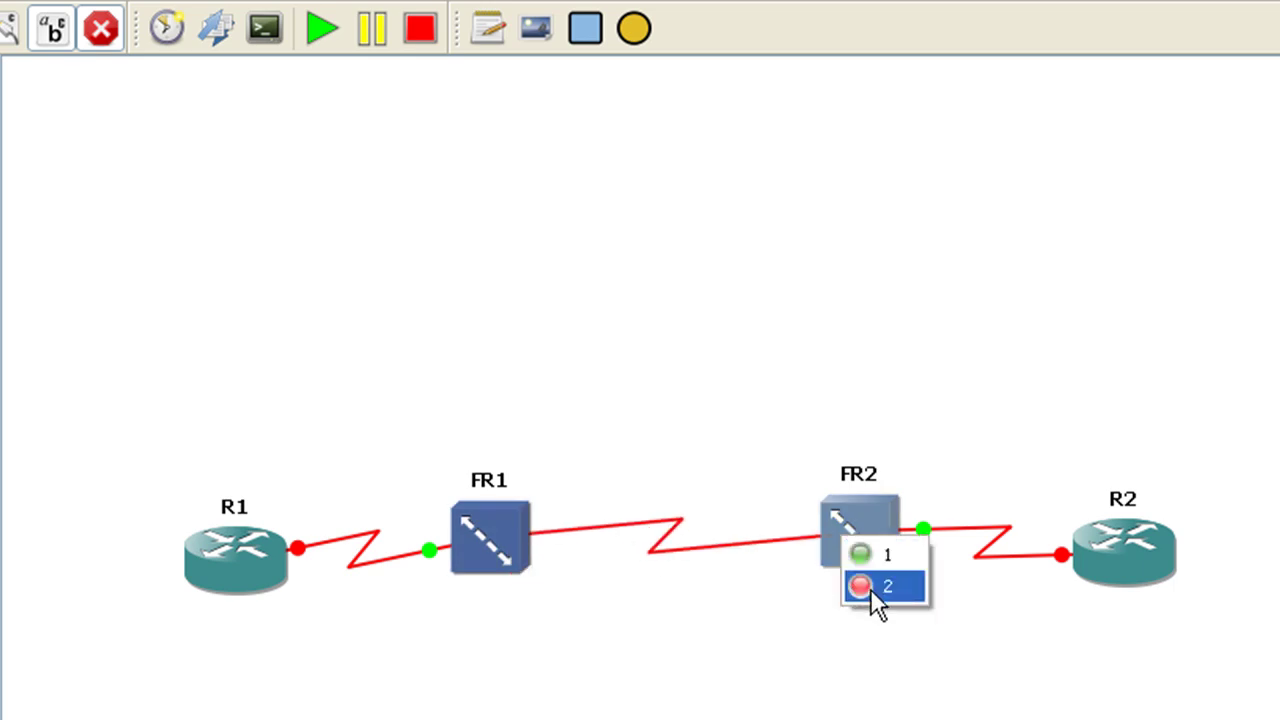
{"action": "left_click", "coordinate": [872, 587]}
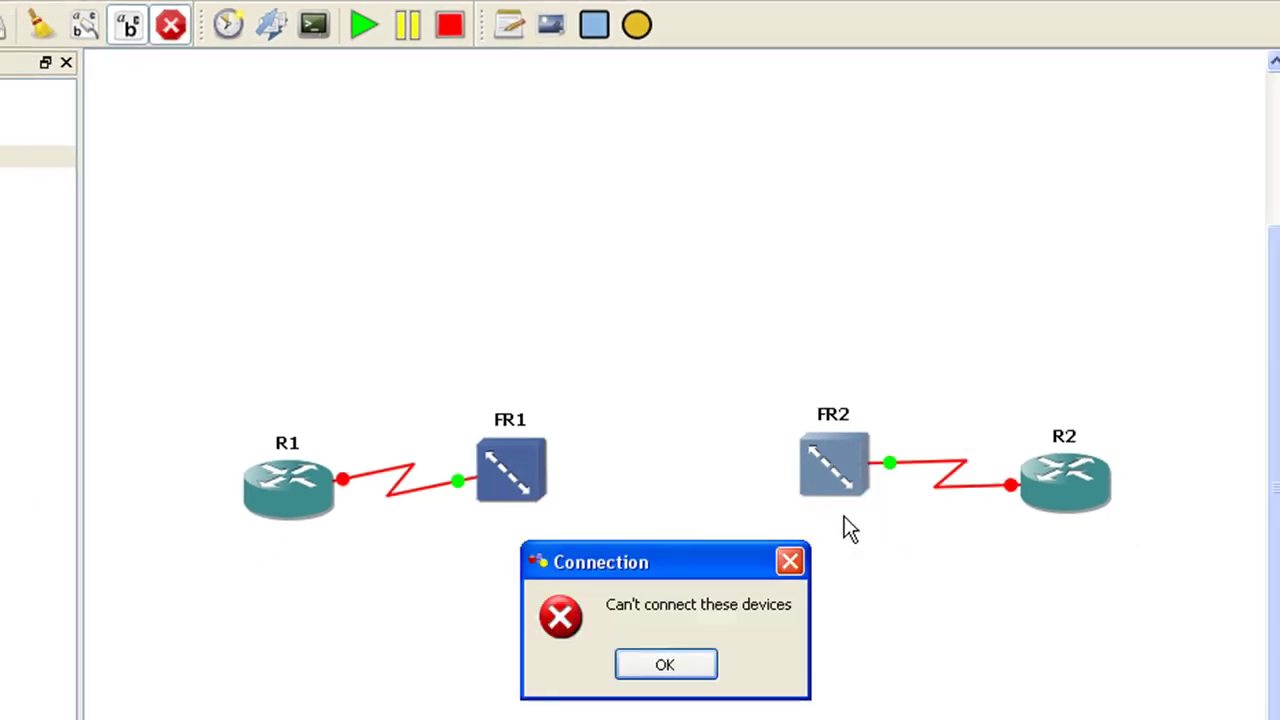